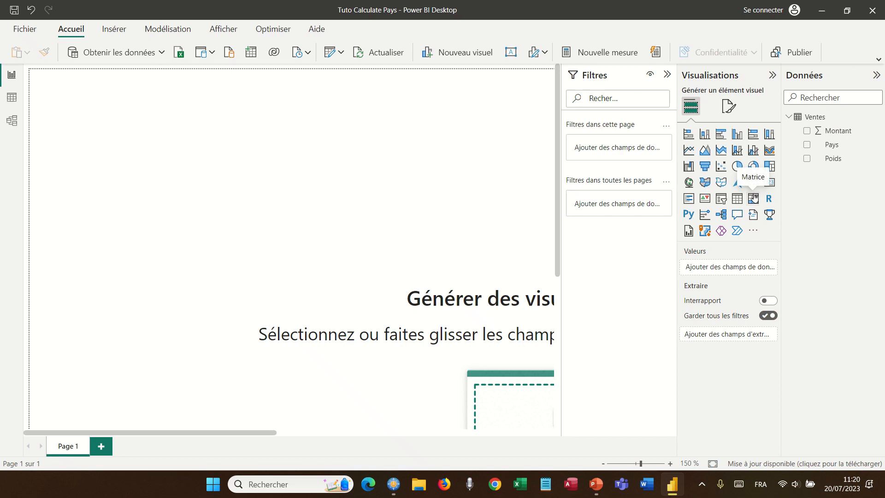
Create a matrix visual with Pays as rows and the sum of Montant as values
{"action": "left_click", "coordinate": [753, 198]}
{"action": "left_click", "coordinate": [807, 145]}
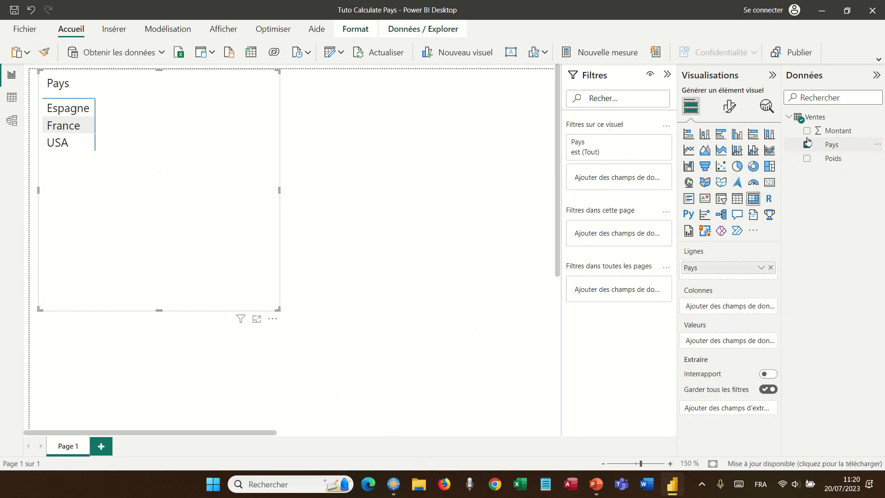
{"action": "left_click", "coordinate": [807, 132]}
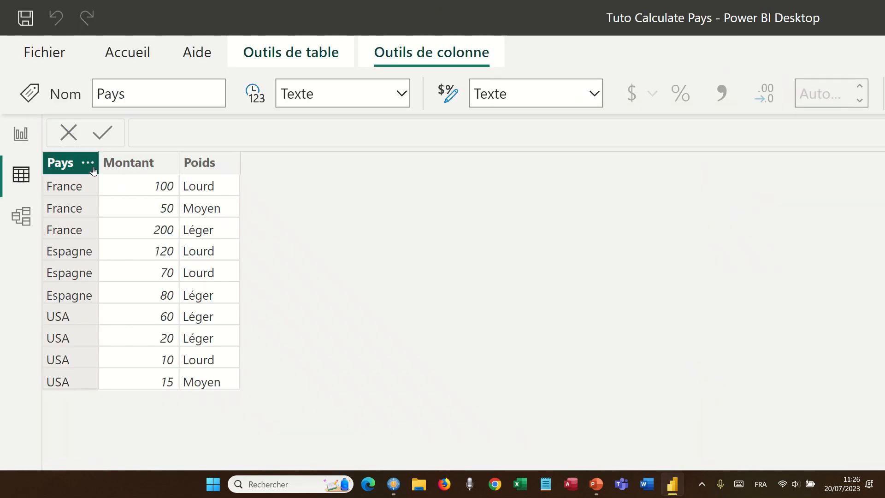
Filter the Pays column of the data table to keep only the USA rows
{"action": "left_click", "coordinate": [92, 166]}
{"action": "left_click", "coordinate": [131, 377]}
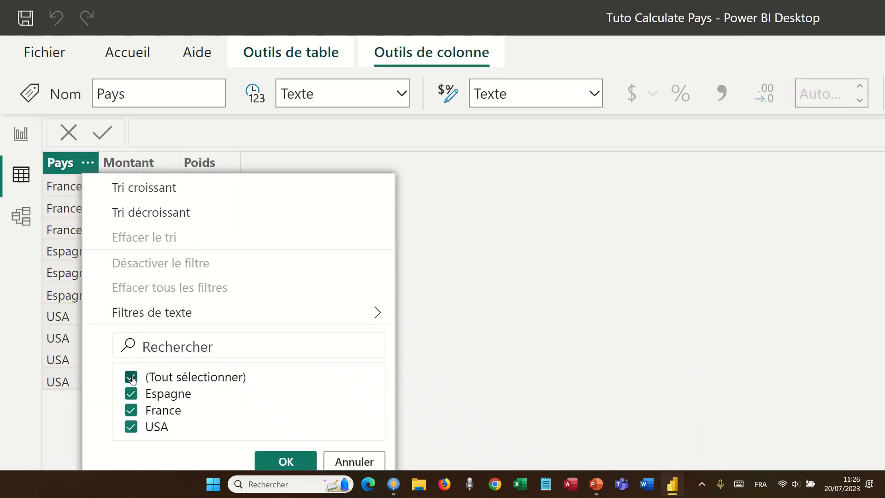
{"action": "left_click", "coordinate": [132, 426]}
{"action": "left_click", "coordinate": [286, 461]}
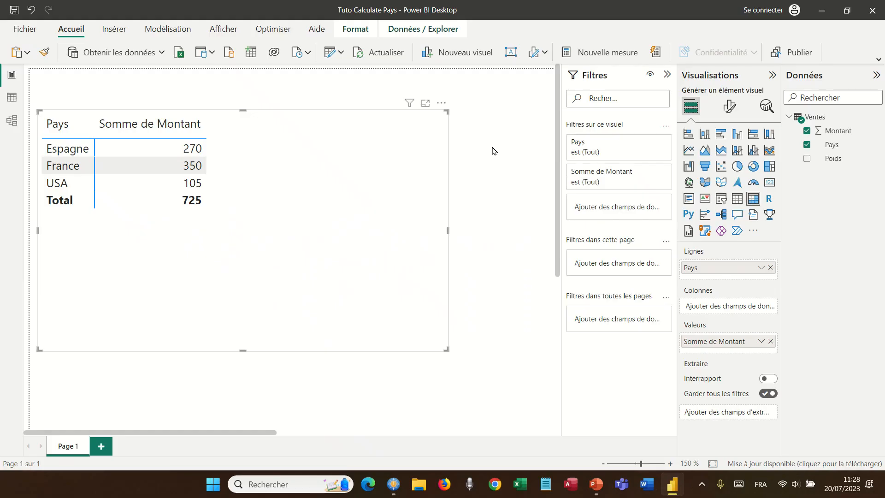
Create a new measure in the Ventes table and name it CalcSimple
{"action": "right_click", "coordinate": [815, 119]}
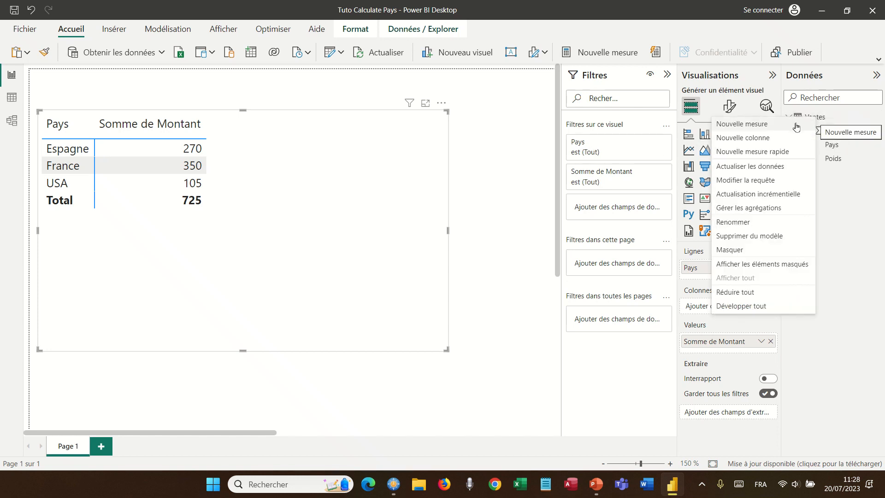
{"action": "left_click", "coordinate": [772, 129]}
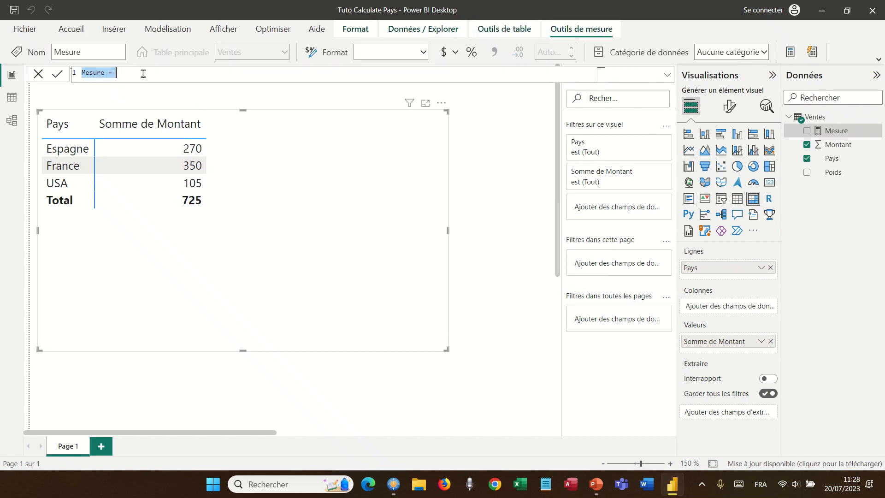
{"action": "scroll", "coordinate": [144, 74], "scroll_direction": "up", "scroll_amount": 2, "text": "ctrl"}
{"action": "double_click", "coordinate": [82, 82]}
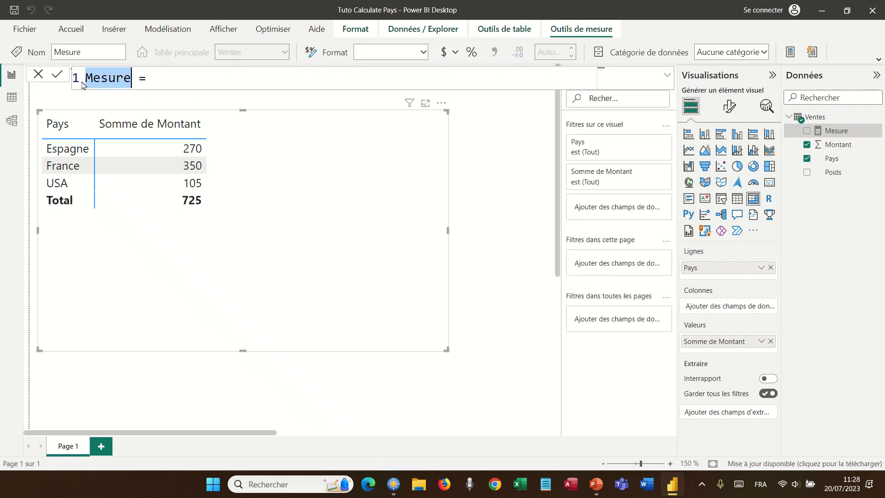
{"action": "type", "text": "CalcS"}
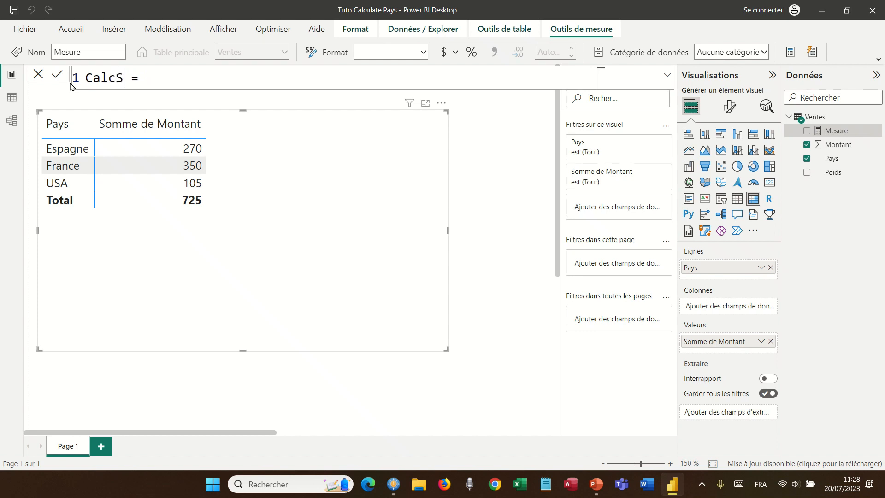
{"action": "type", "text": "imple"}
Define CalcSimple as CALCULATE(SUM(Ventes[Montant])) and add the measure to the matrix
{"action": "left_click", "coordinate": [210, 77]}
{"action": "type", "text": "cal"}
{"action": "key", "text": "Tab"}
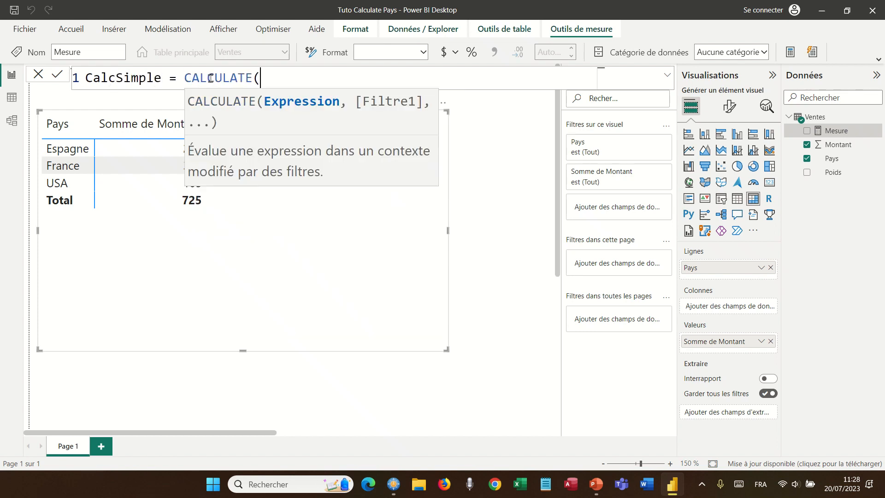
{"action": "type", "text": "sum"}
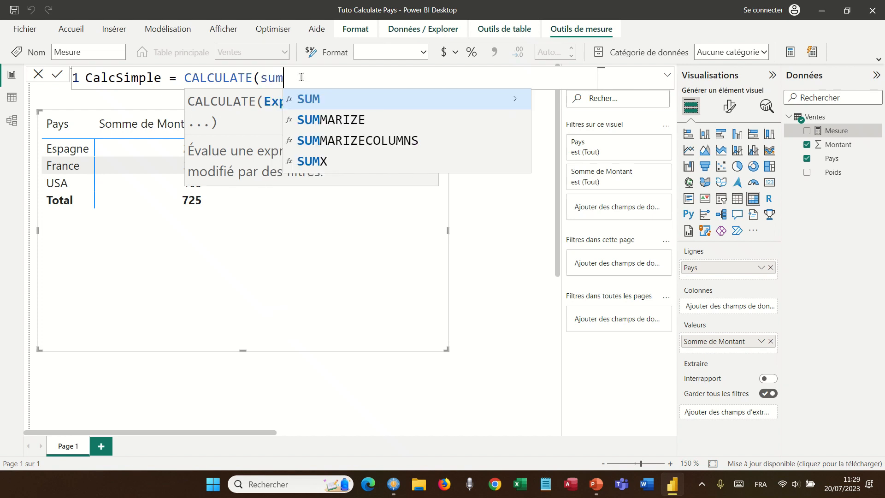
{"action": "key", "text": "Tab"}
{"action": "key", "text": "Down"}
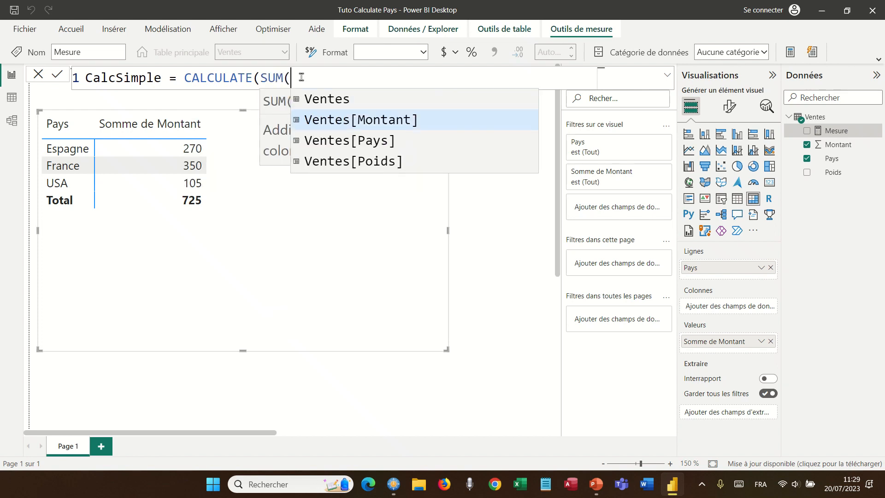
{"action": "key", "text": "Tab"}
{"action": "type", "text": ")"}
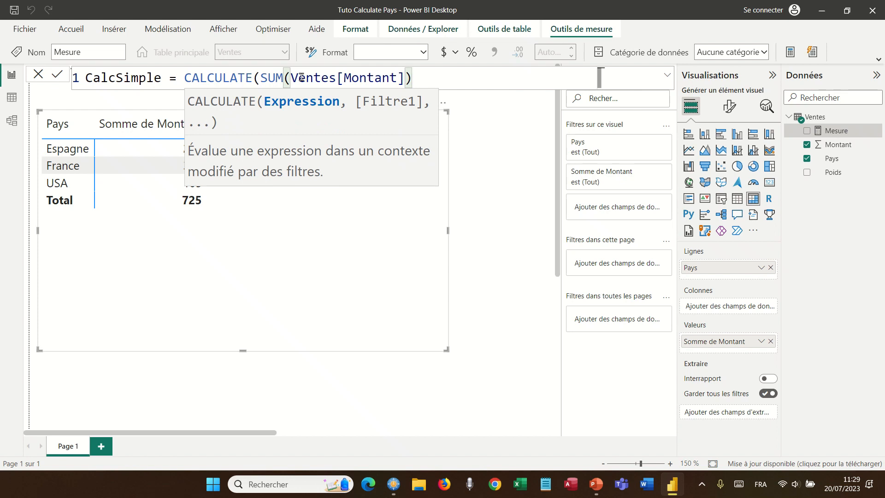
{"action": "type", "text": ")"}
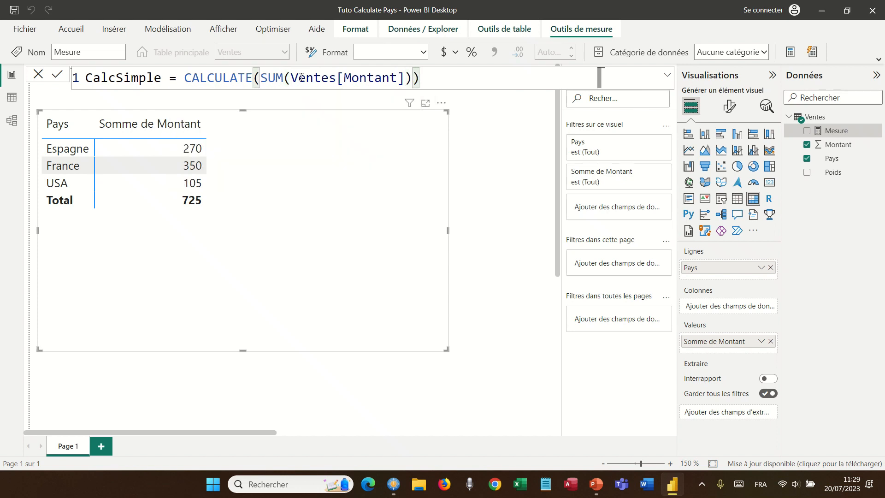
{"action": "key", "text": "Return"}
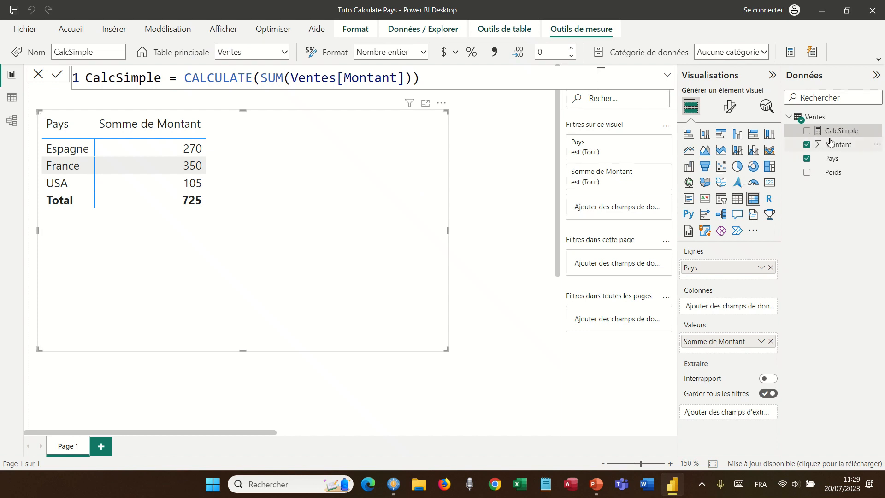
{"action": "left_click_drag", "start_coordinate": [842, 130], "coordinate": [411, 220]}
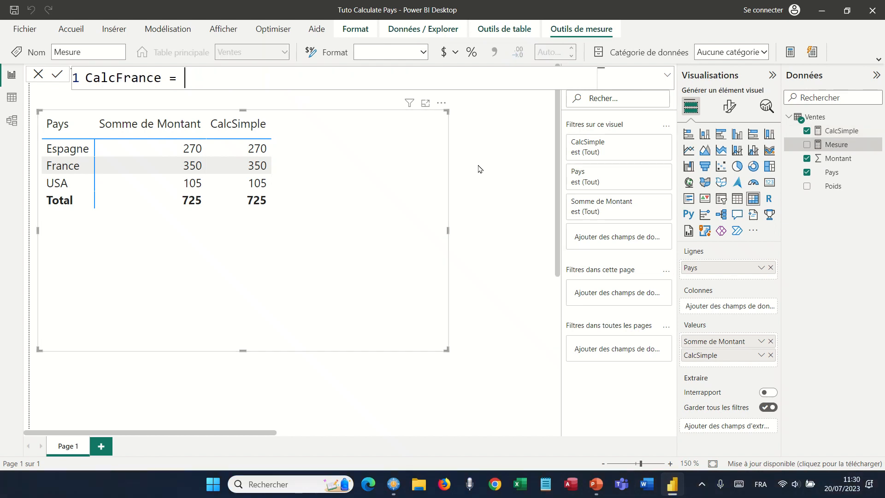
Begin the CalcFrance formula with CALCULATE(SUM(Ventes[Montant]), leaving it open for a filter argument
{"action": "type", "text": "cl"}
{"action": "key", "text": "BackSpace"}
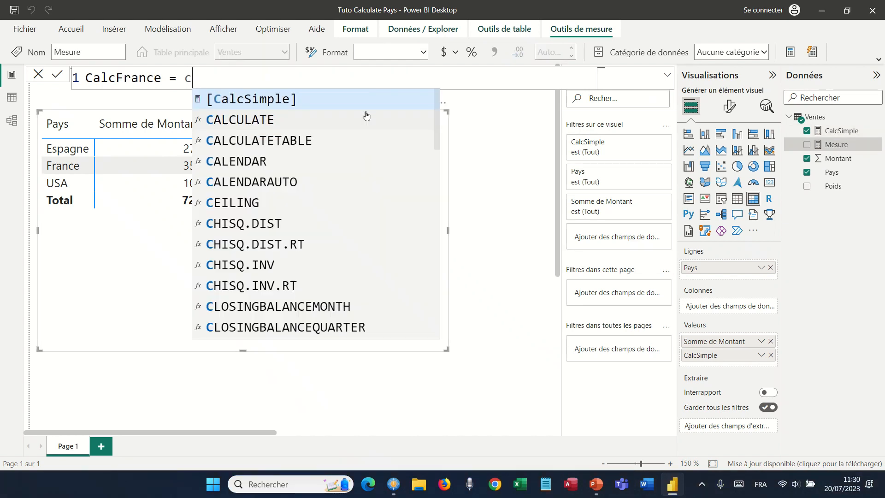
{"action": "type", "text": "al"}
{"action": "left_click", "coordinate": [367, 118]}
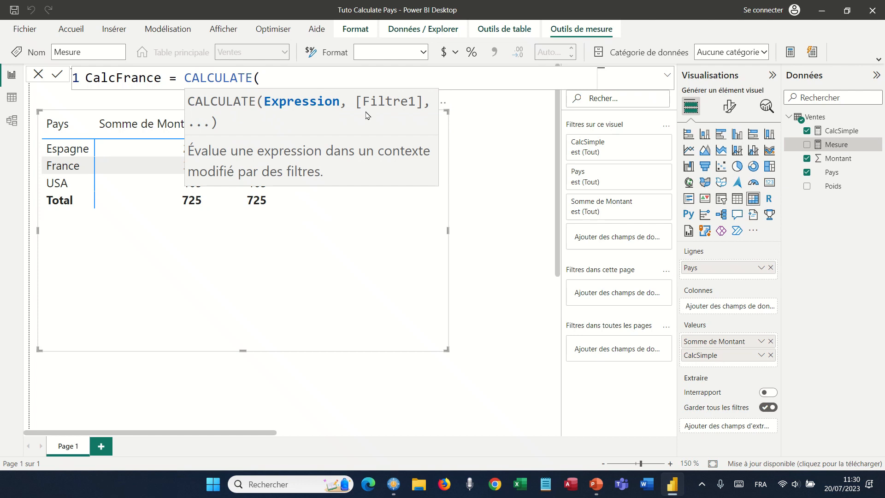
{"action": "type", "text": "sum"}
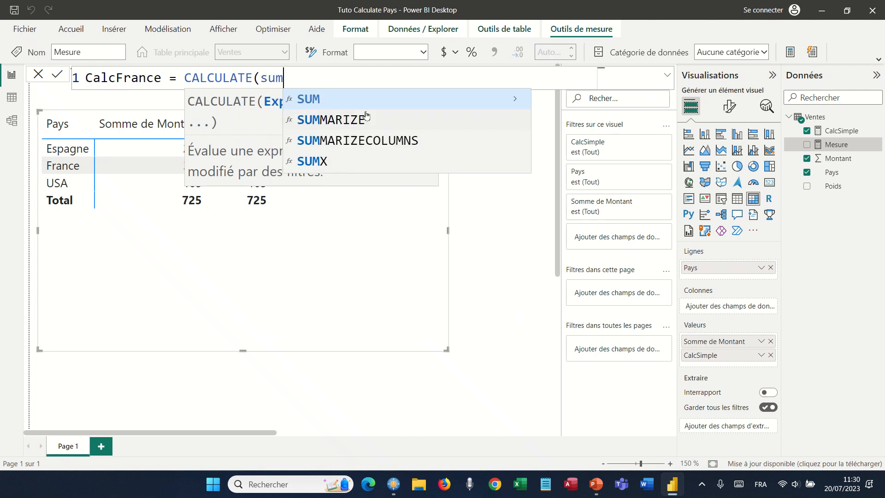
{"action": "key", "text": "Tab"}
{"action": "left_click", "coordinate": [366, 115]}
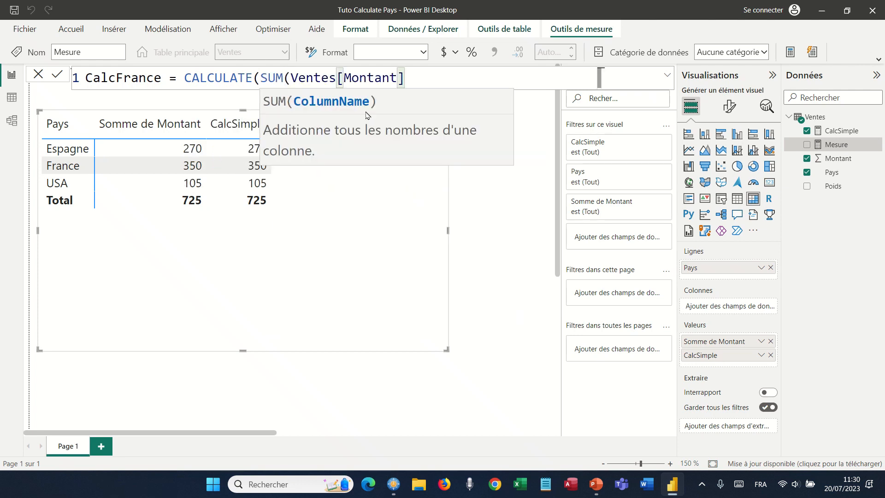
{"action": "type", "text": "),"}
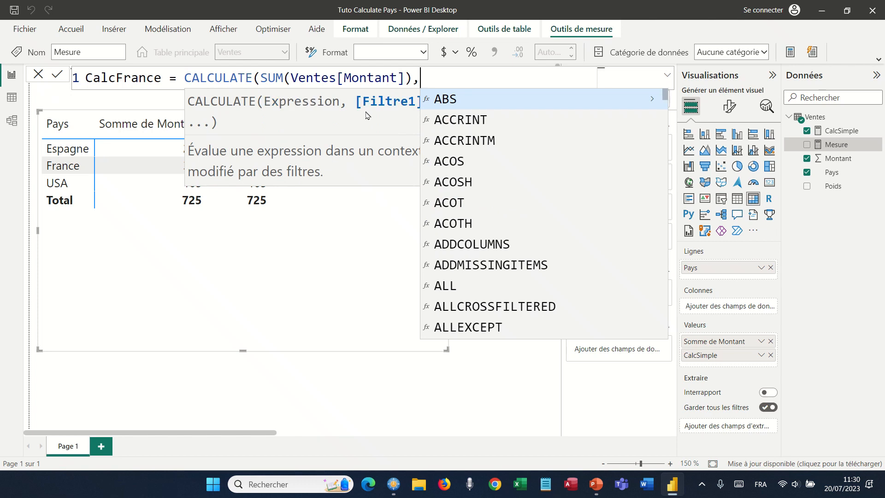
Complete the CalcFrance formula with the filter Ventes[Pays]="France" and add the measure to the matrix
{"action": "type", "text": "pay"}
{"action": "key", "text": "Tab"}
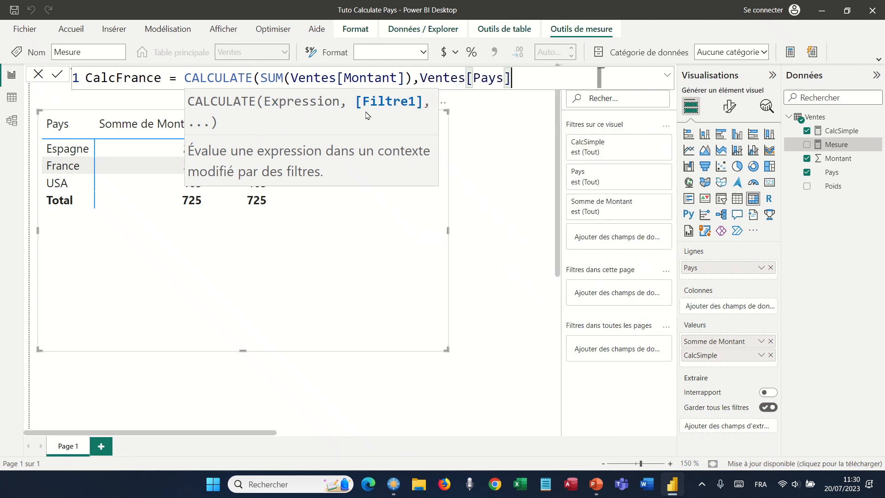
{"action": "type", "text": "=\"France\""}
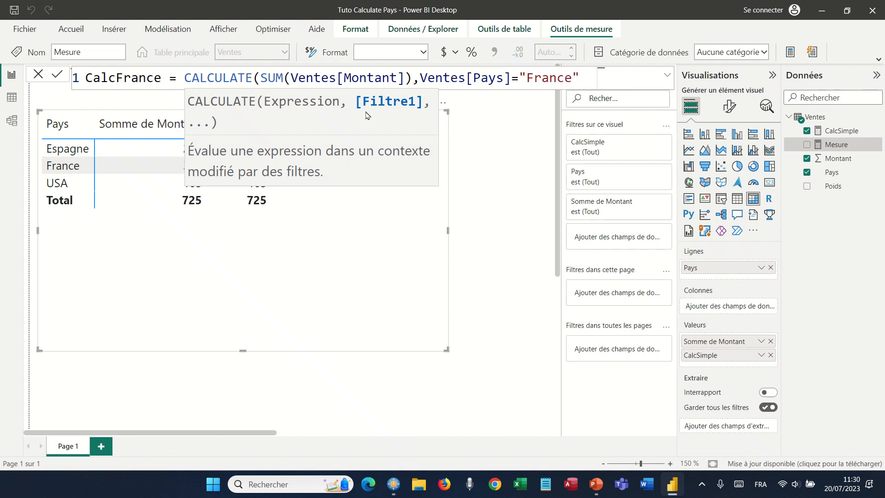
{"action": "type", "text": ")"}
{"action": "key", "text": "Return"}
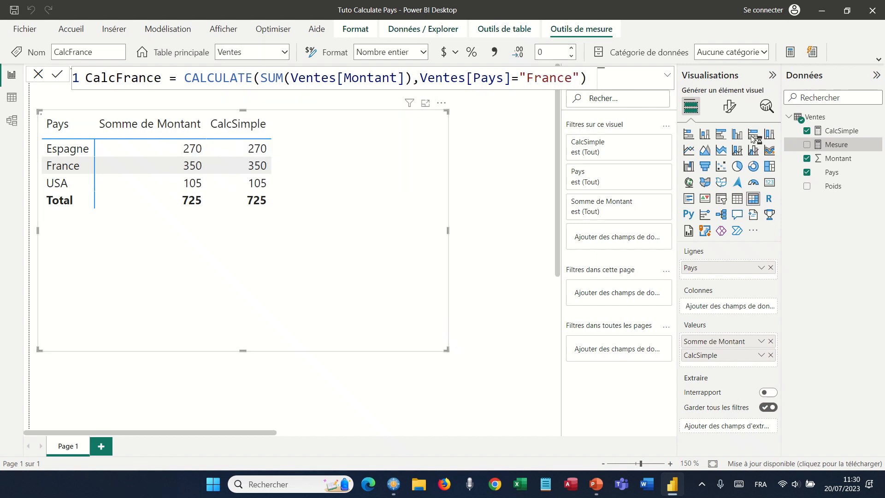
{"action": "left_click_drag", "start_coordinate": [839, 131], "coordinate": [342, 200]}
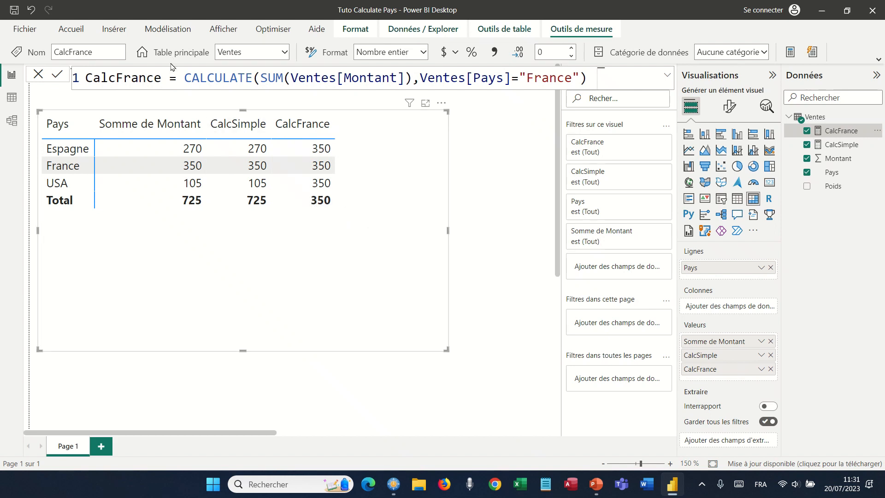
Make CalcFrance divide SUM(Ventes[Montant]) by the existing CALCULATE expression, and format the measure as a percentage
{"action": "left_click", "coordinate": [184, 76]}
{"action": "type", "text": "Sum"}
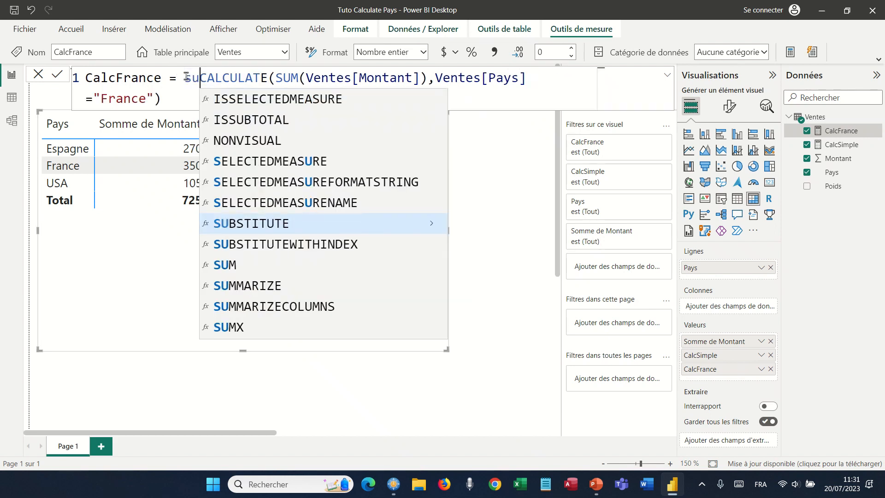
{"action": "key", "text": "Tab"}
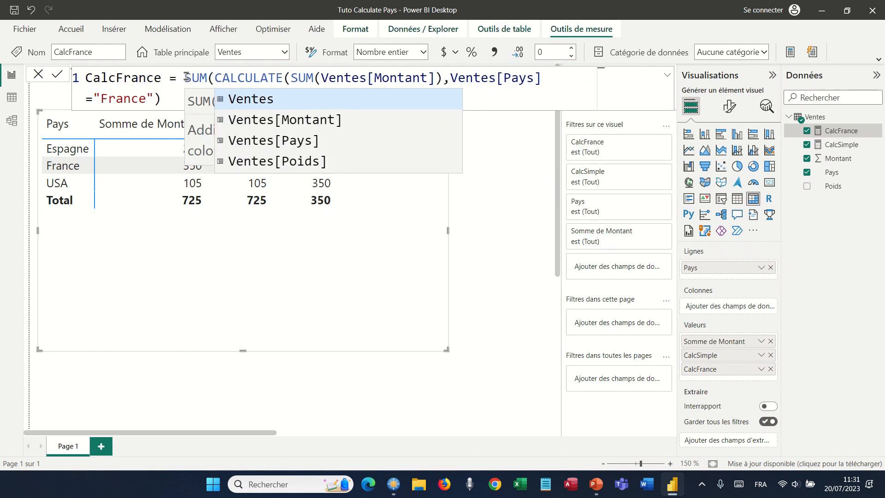
{"action": "key", "text": "Down"}
{"action": "key", "text": "Tab"}
{"action": "type", "text": ")/"}
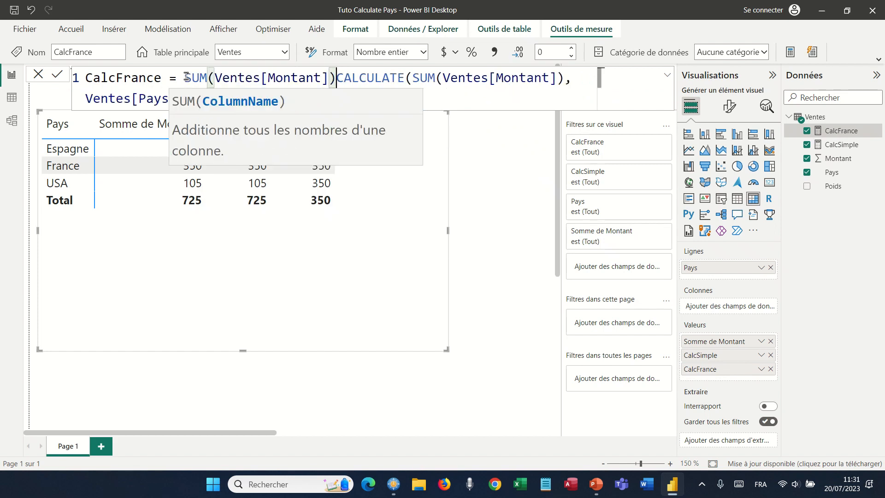
{"action": "key", "text": "Return"}
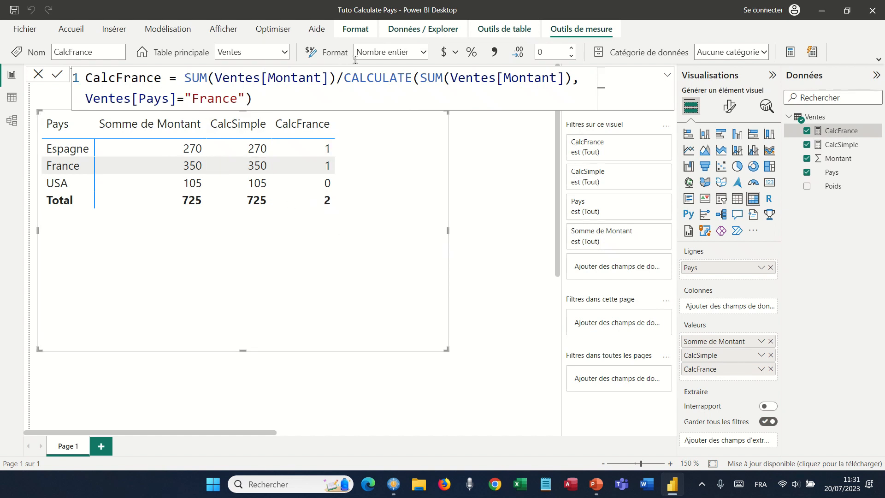
{"action": "left_click", "coordinate": [471, 52]}
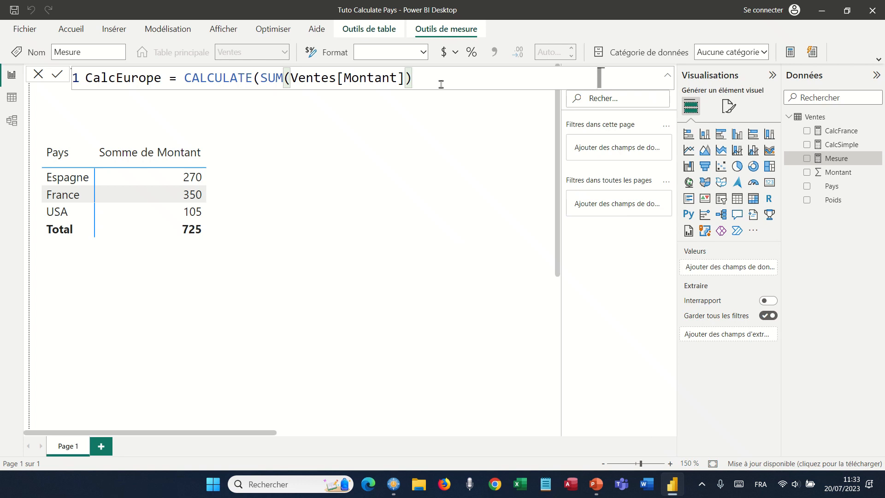
Add an OR filter to the CalcEurope CALCULATE formula, with Ventes[Pays]="France" as its first condition
{"action": "type", "text": ",OR("}
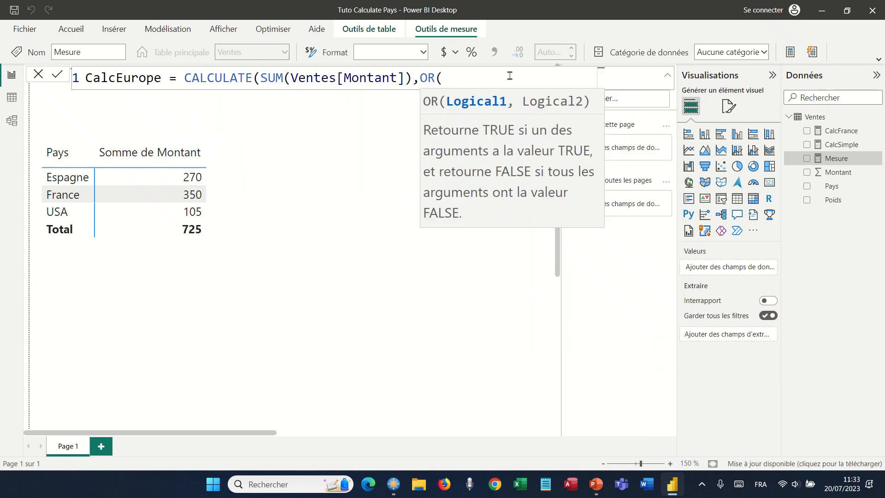
{"action": "type", "text": "pau"}
{"action": "key", "text": "BackSpace"}
{"action": "type", "text": "y"}
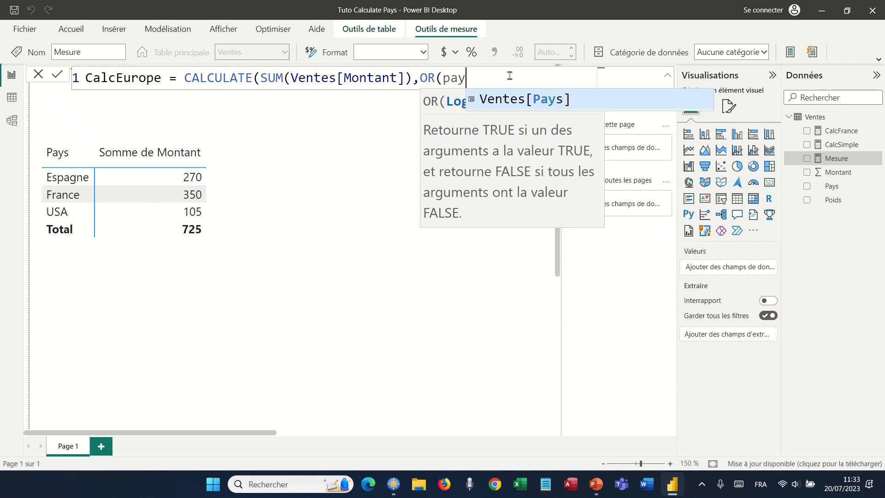
{"action": "key", "text": "Tab"}
{"action": "type", "text": "=\"Fran"}
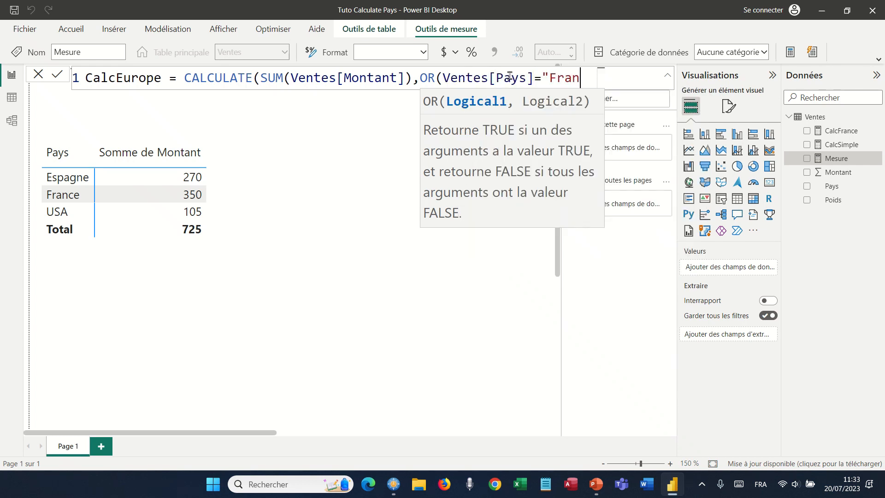
{"action": "type", "text": "ce\","}
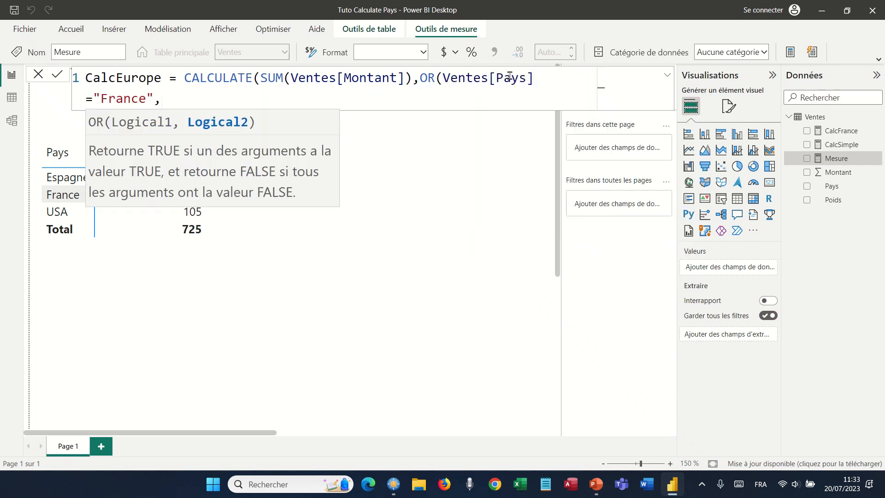
Complete the CalcEurope formula with Ventes[Pays]="Espagne" as the second OR condition and add the measure to the matrix
{"action": "type", "text": "pay"}
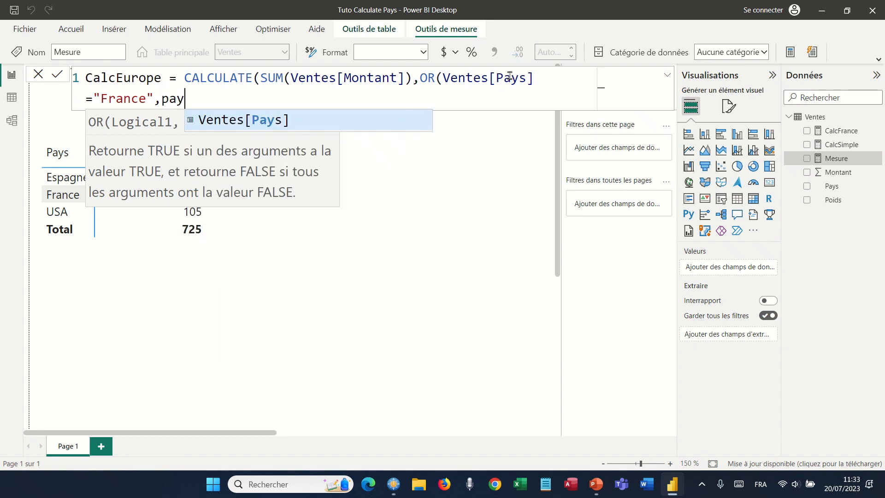
{"action": "key", "text": "Tab"}
{"action": "type", "text": "=\"Esap"}
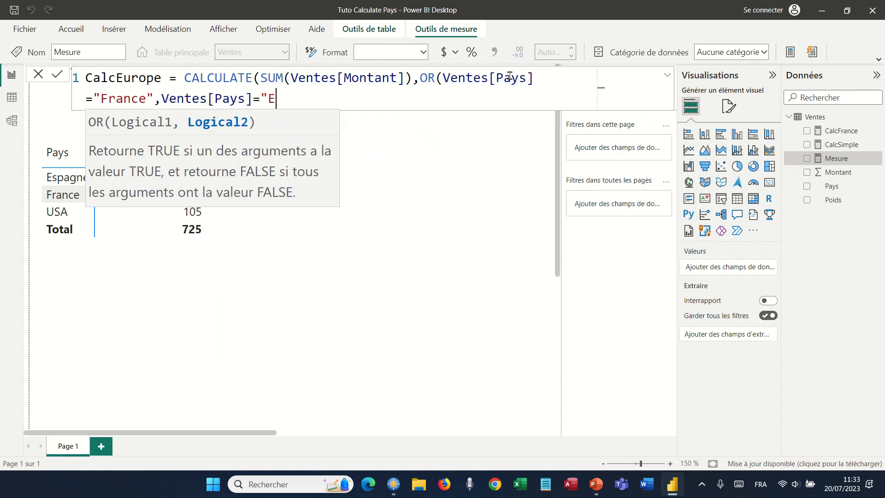
{"action": "key", "text": "BackSpace"}
{"action": "key", "text": "BackSpace"}
{"action": "type", "text": "pagne\")"}
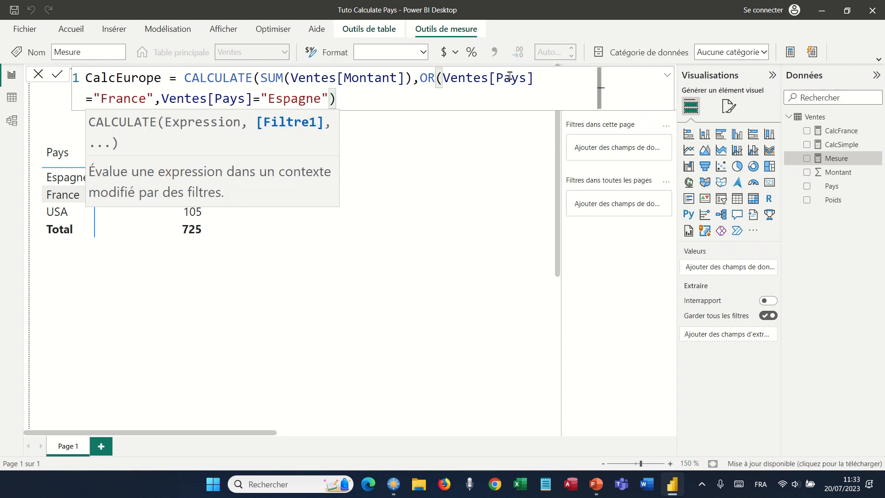
{"action": "type", "text": ")"}
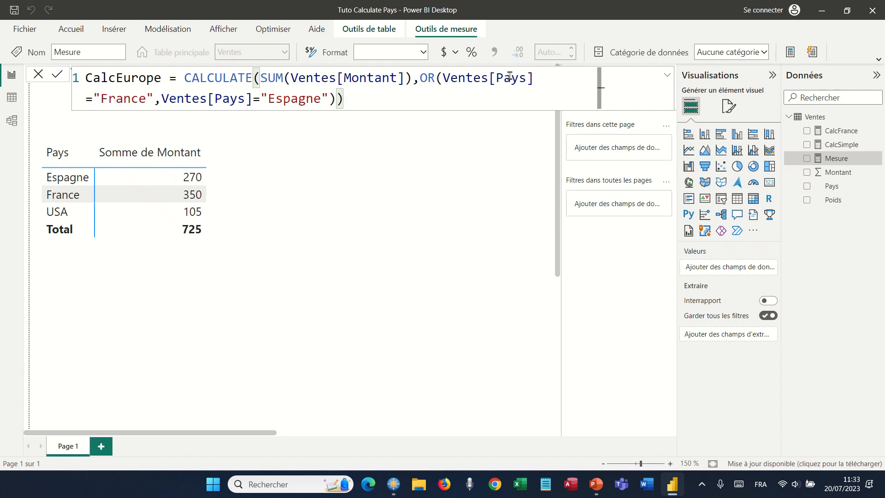
{"action": "key", "text": "Return"}
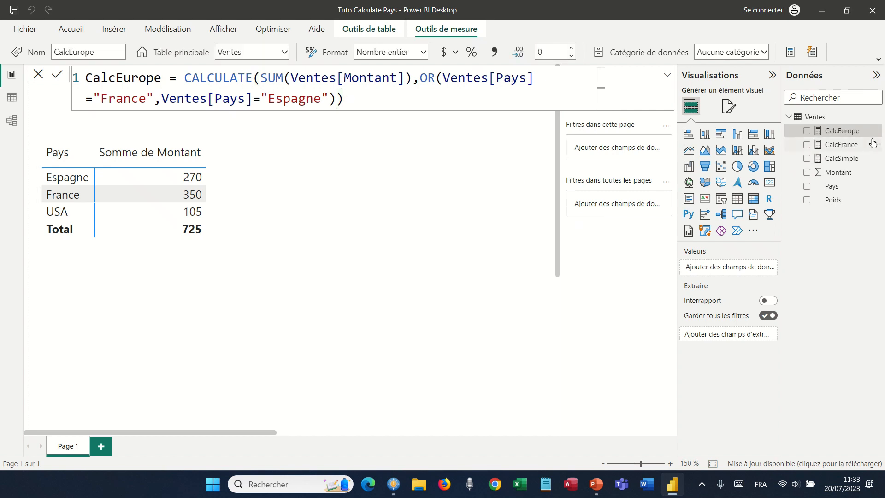
{"action": "left_click_drag", "start_coordinate": [847, 132], "coordinate": [290, 201]}
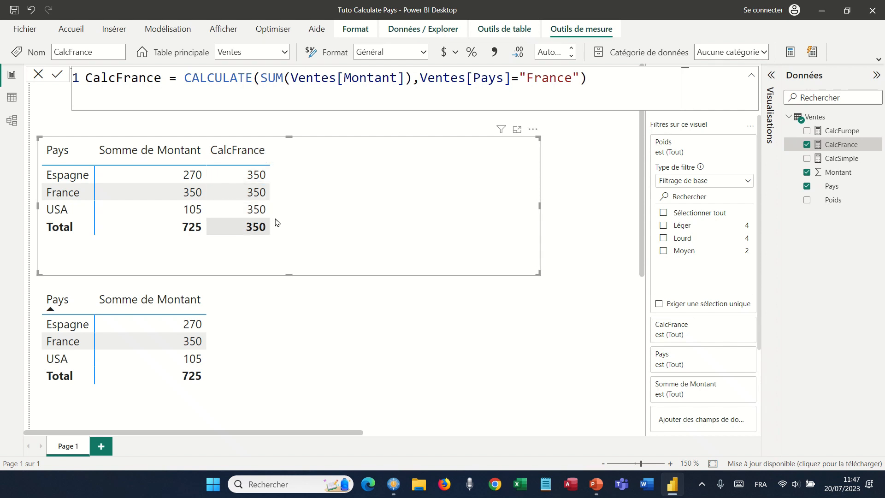
Filter the upper matrix so that Poids is restricted to Lourd
{"action": "left_click", "coordinate": [261, 158]}
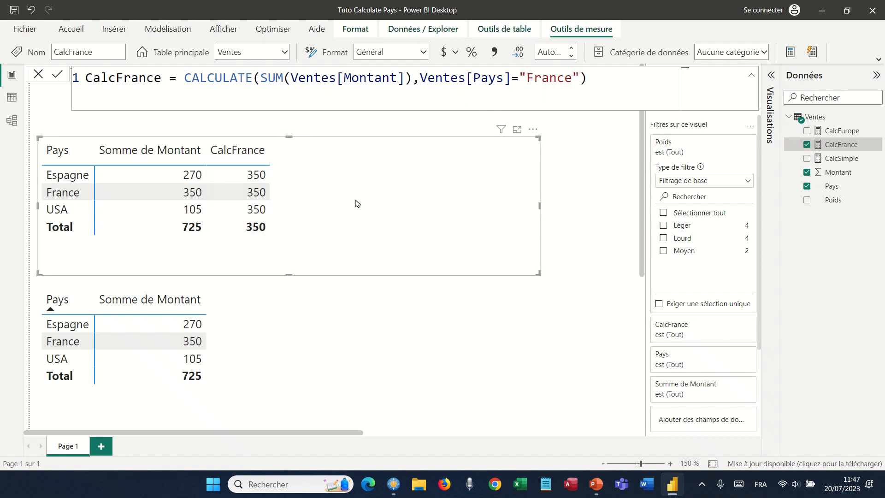
{"action": "left_click", "coordinate": [663, 239]}
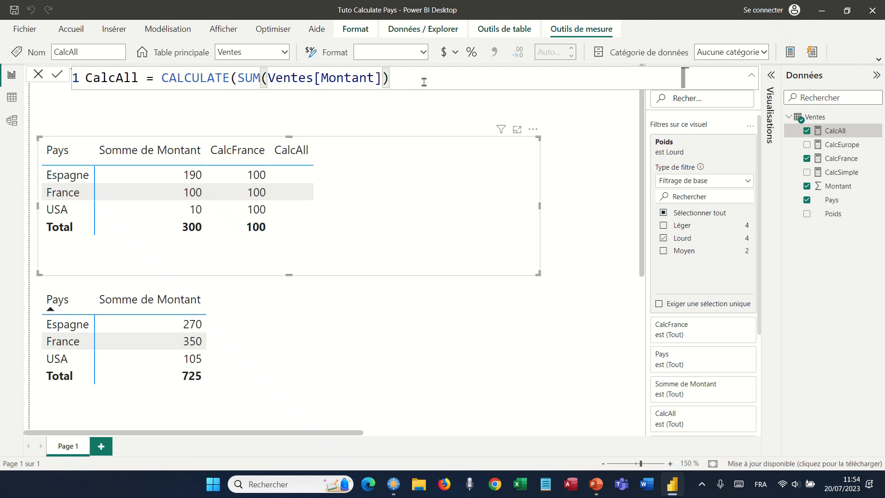
Complete the CalcAll formula with ALL(Ventes) as the CALCULATE filter and validate the measure
{"action": "type", "text": ",al"}
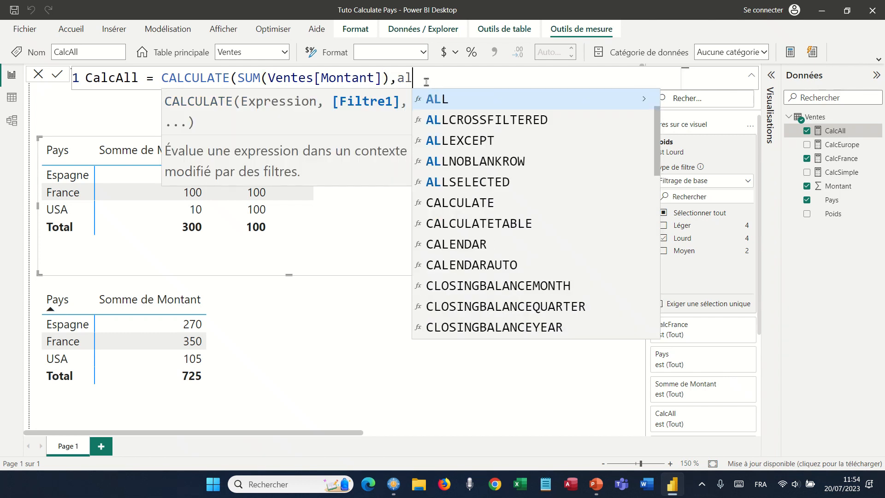
{"action": "key", "text": "Tab"}
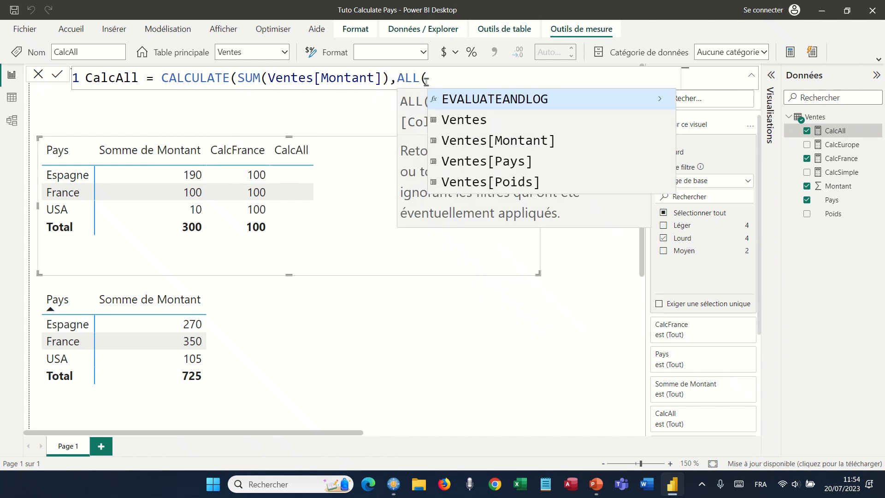
{"action": "key", "text": "Down"}
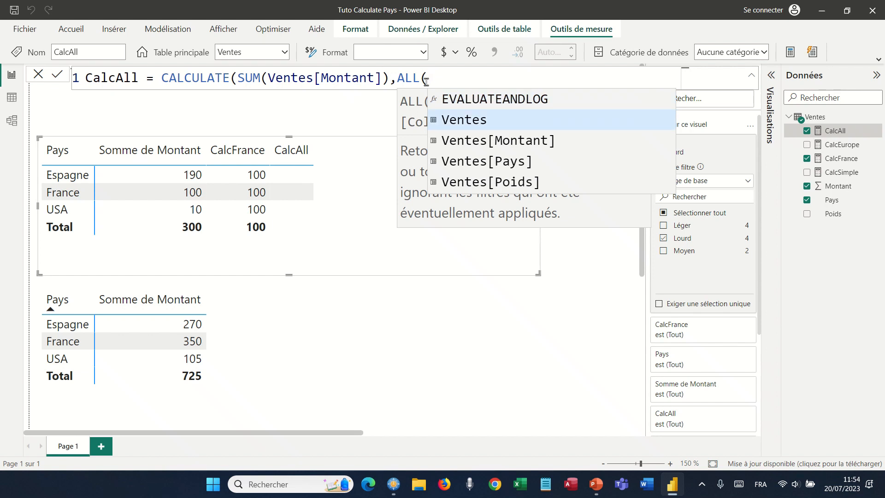
{"action": "key", "text": "Tab"}
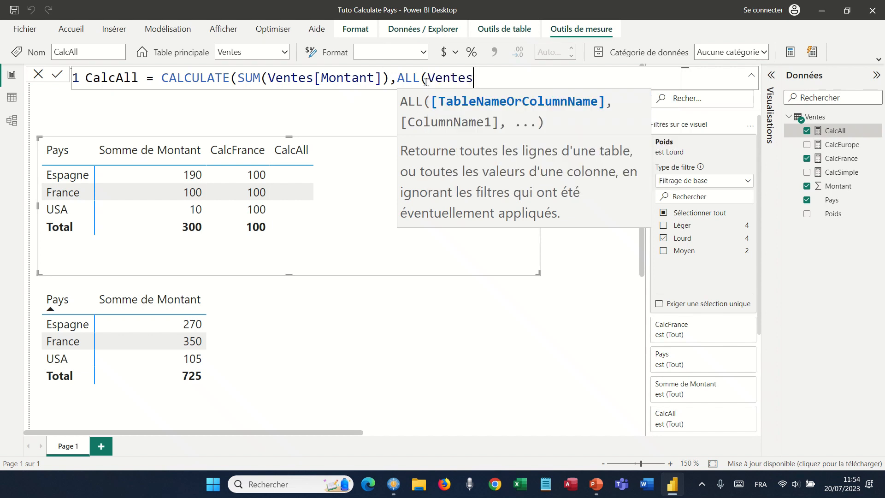
{"action": "type", "text": "))"}
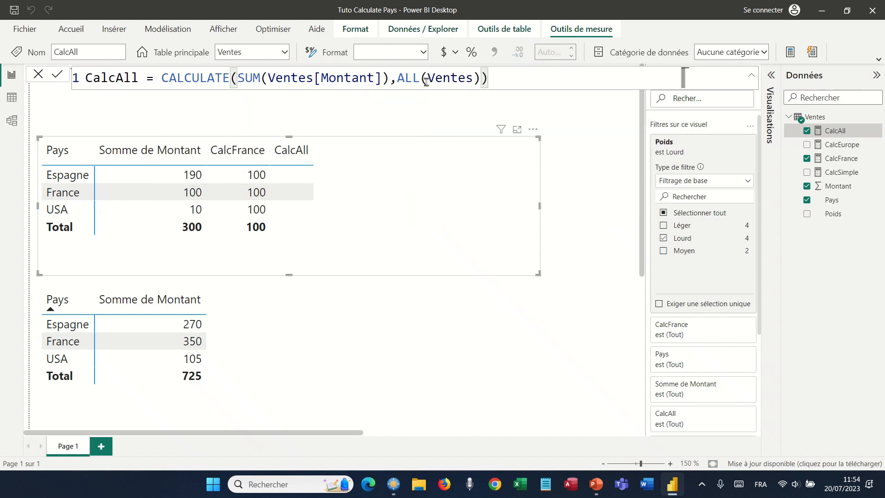
{"action": "key", "text": "Return"}
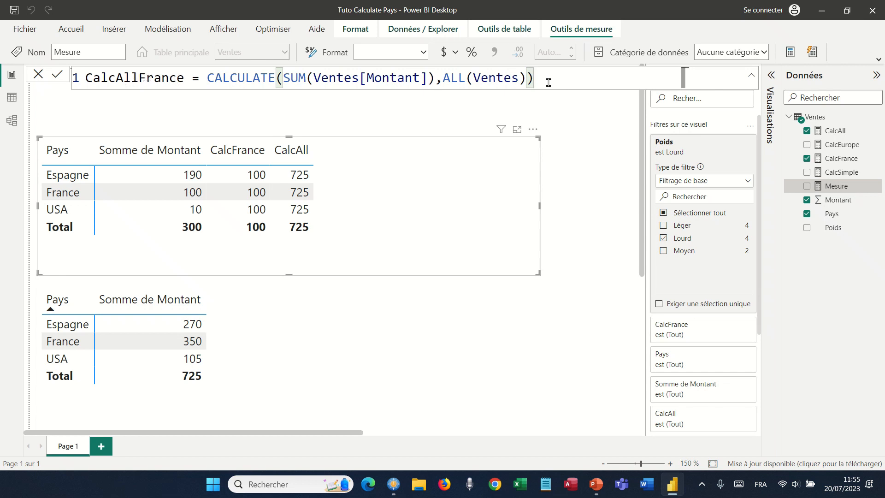
Add Ventes[Pays]="France" as a second filter after ALL(Ventes) in CalcAllFrance, and add the measure to the upper matrix
{"action": "key", "text": "BackSpace"}
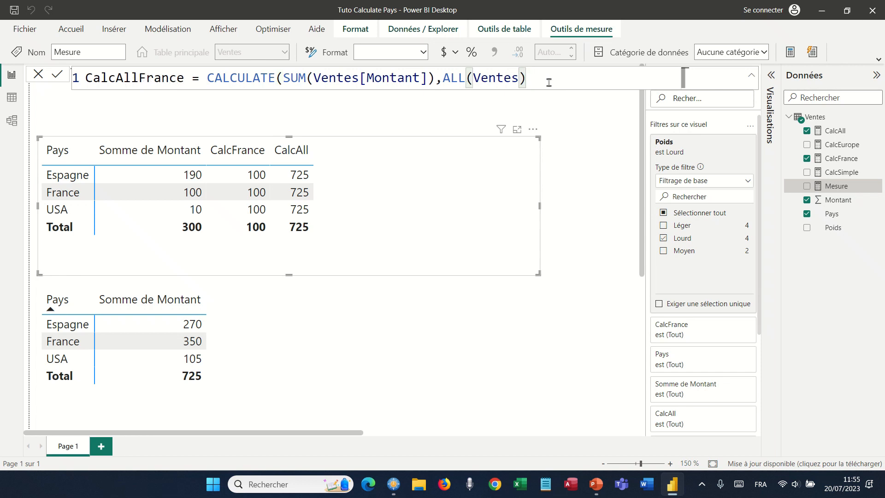
{"action": "type", "text": ","}
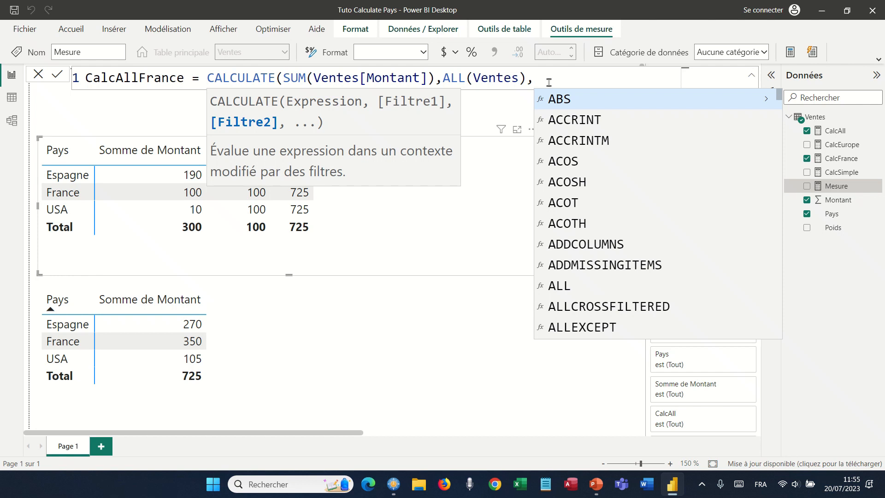
{"action": "type", "text": "pay"}
{"action": "key", "text": "Tab"}
{"action": "type", "text": "="}
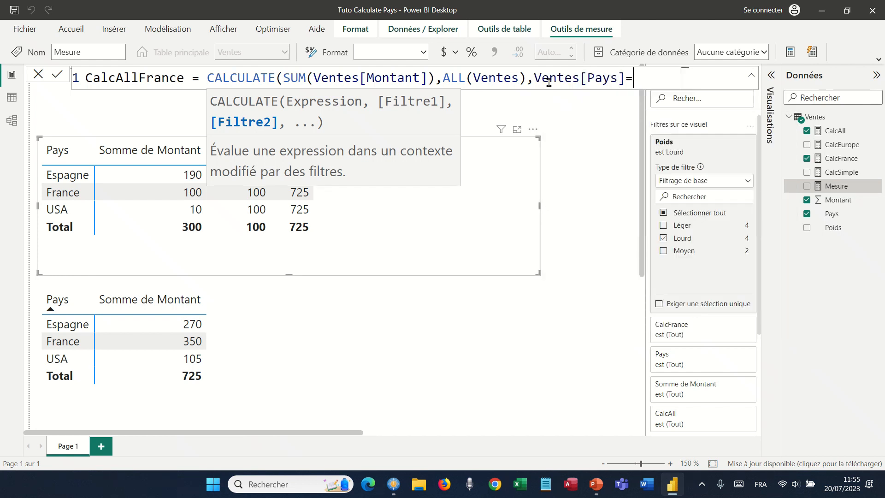
{"action": "type", "text": "\"France\""}
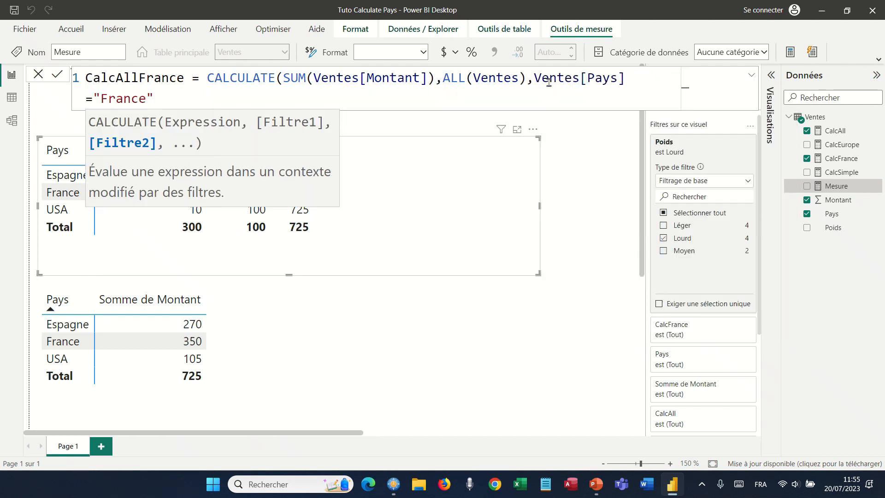
{"action": "type", "text": ")"}
{"action": "key", "text": "Return"}
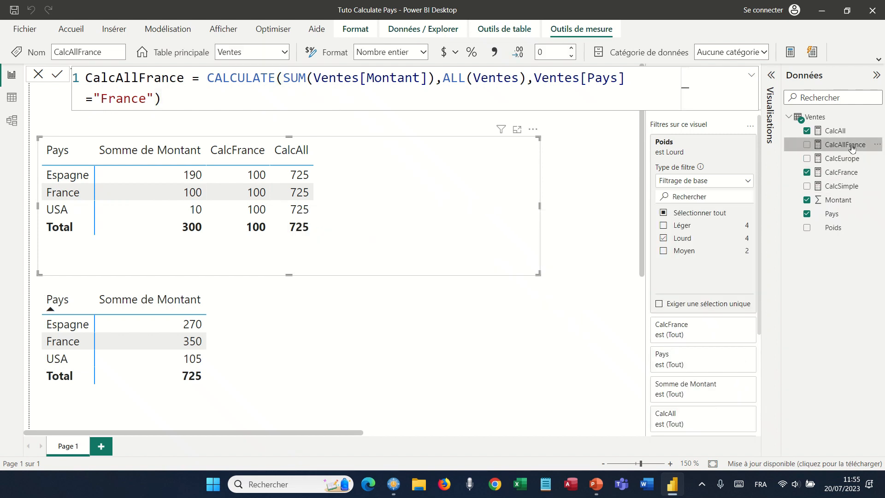
{"action": "left_click_drag", "start_coordinate": [851, 147], "coordinate": [442, 190]}
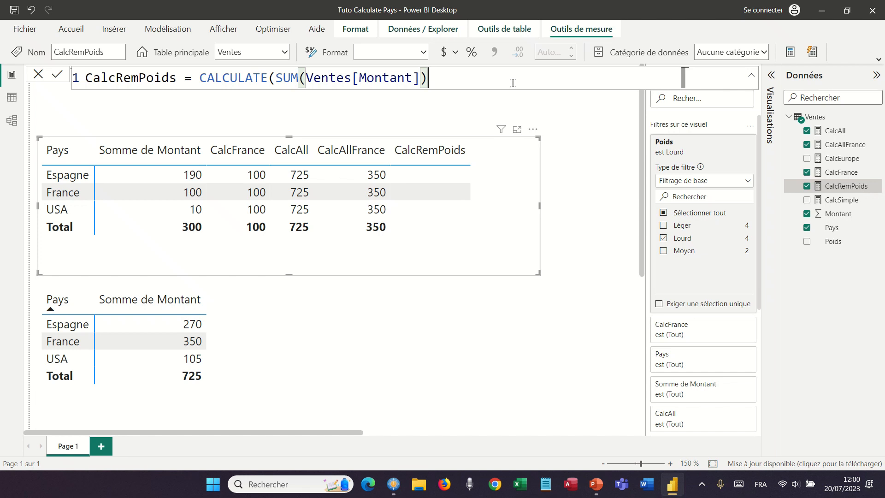
Complete the CalcRemPoids formula with REMOVEFILTERS(Ventes[Poids]) as the CALCULATE filter and validate the measure
{"action": "type", "text": ", "}
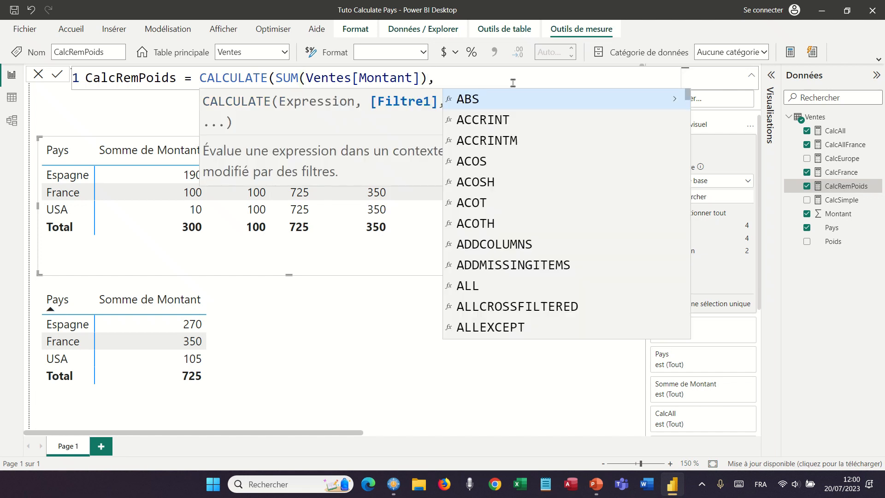
{"action": "type", "text": "rem"}
{"action": "key", "text": "Tab"}
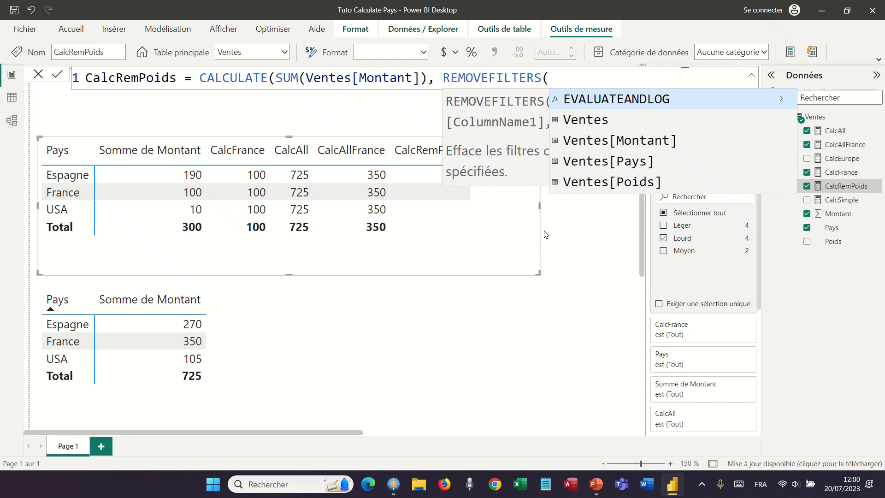
{"action": "key", "text": "Down"}
{"action": "key", "text": "Down"}
{"action": "key", "text": "Down"}
{"action": "key", "text": "Down"}
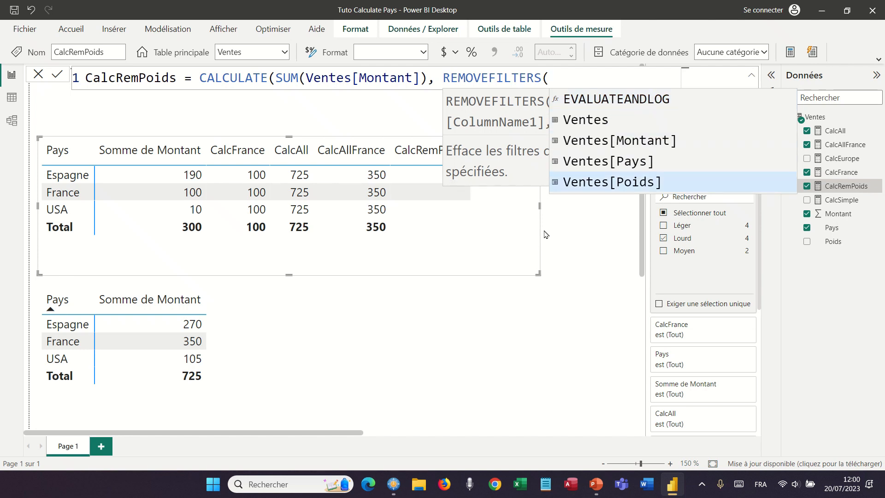
{"action": "key", "text": "Tab"}
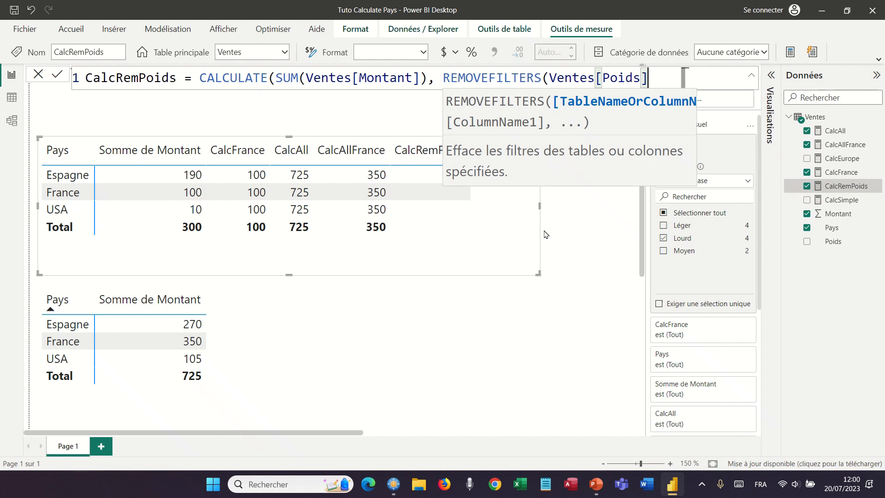
{"action": "type", "text": "))"}
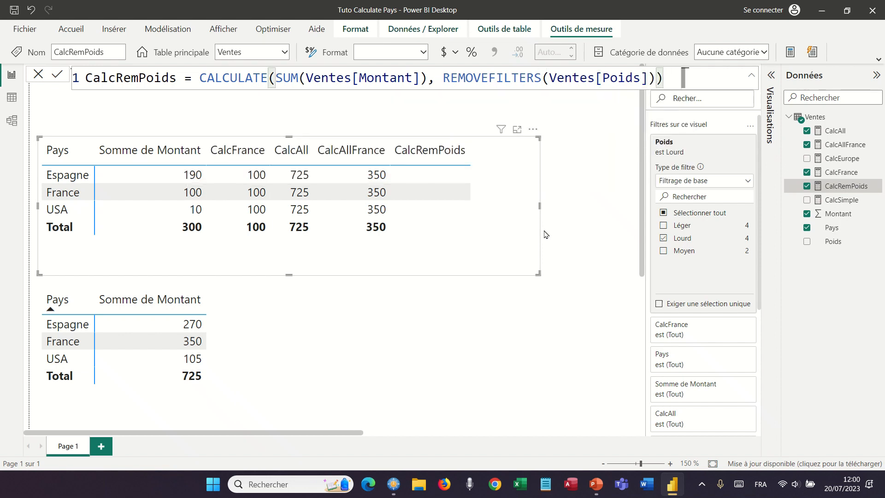
{"action": "key", "text": "Return"}
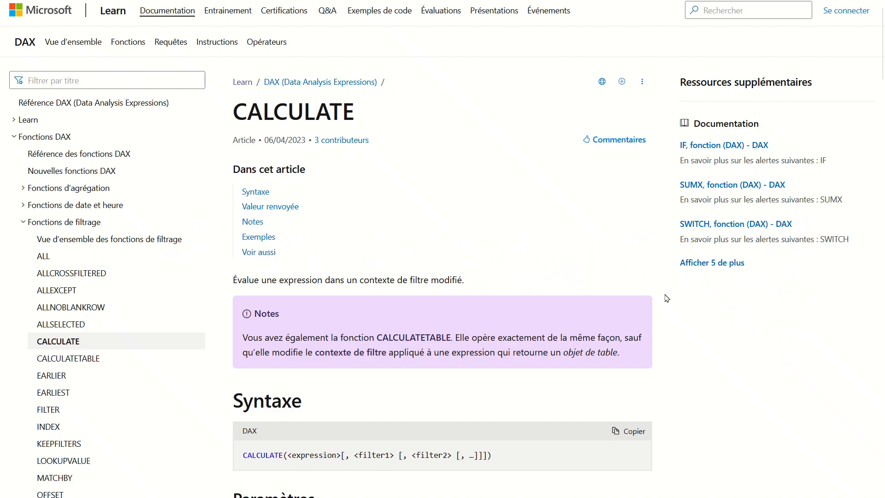
Read through the syntax, parameters and Boolean filter expressions in the Microsoft Learn article on CALCULATE
{"action": "scroll", "coordinate": [667, 298], "scroll_direction": "down", "scroll_amount": 3}
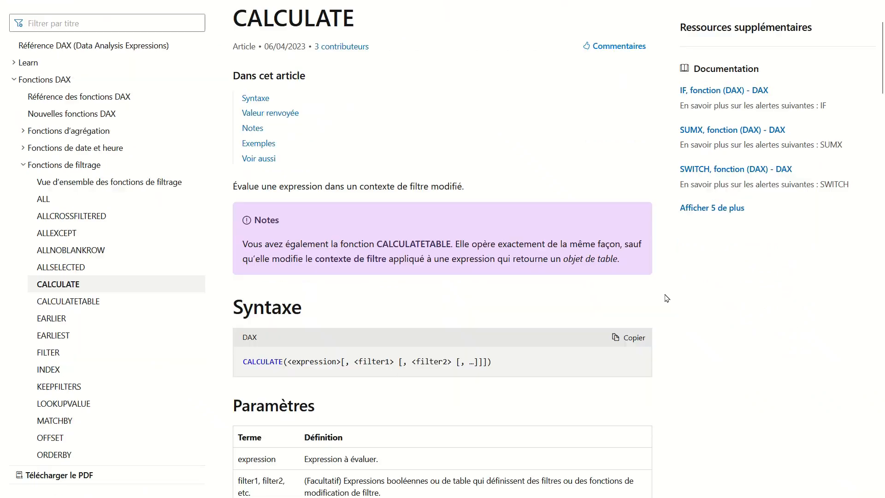
{"action": "scroll", "coordinate": [667, 298], "scroll_direction": "down", "scroll_amount": 12}
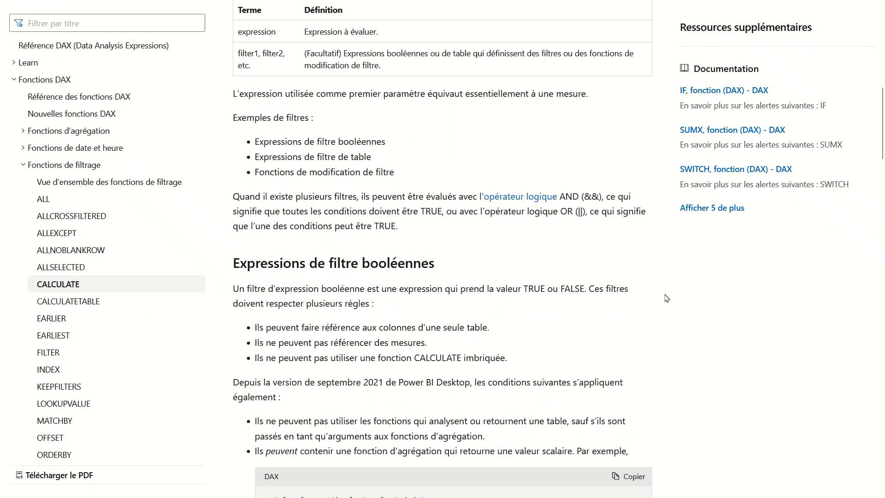
{"action": "scroll", "coordinate": [667, 298], "scroll_direction": "down", "scroll_amount": 9}
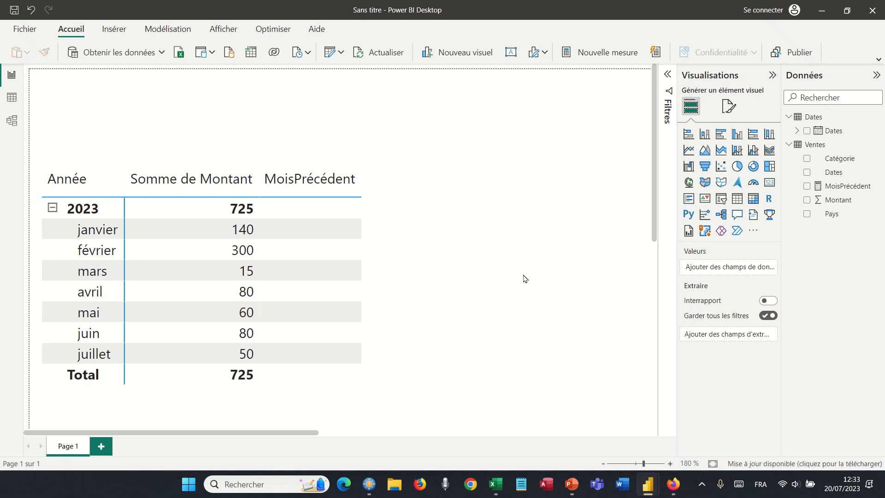
Examine the relationship between the Ventes and Dates tables in the data model diagram
{"action": "left_click", "coordinate": [12, 121]}
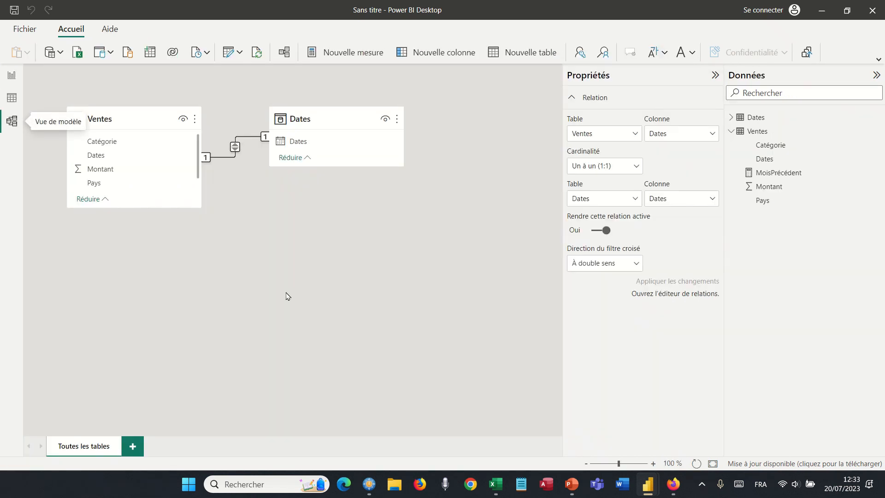
{"action": "left_click", "coordinate": [286, 296]}
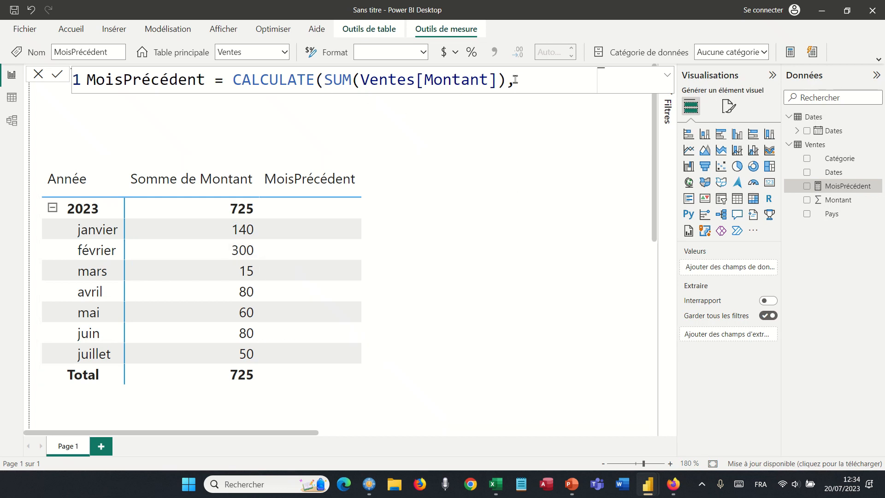
Insert the PREVIOUSMONTH function as the CALCULATE filter in the MoisPrécédent formula
{"action": "type", "text": "pre"}
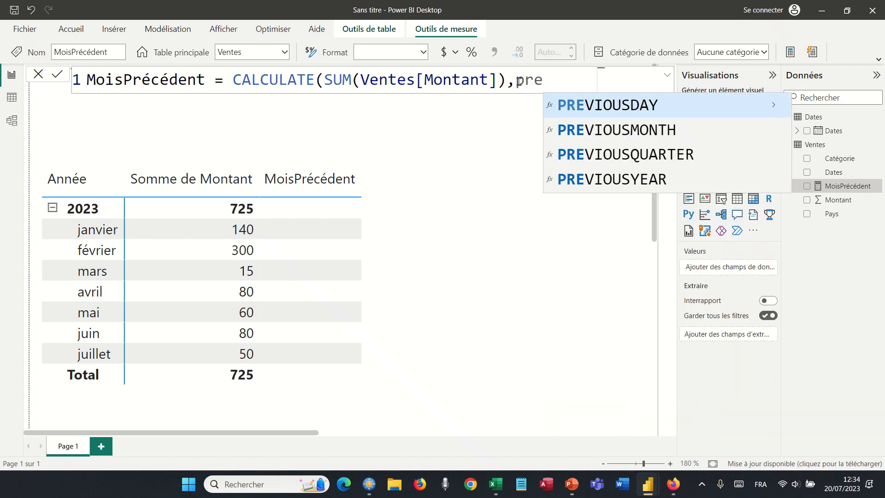
{"action": "key", "text": "Down"}
{"action": "key", "text": "Down"}
{"action": "key", "text": "Up"}
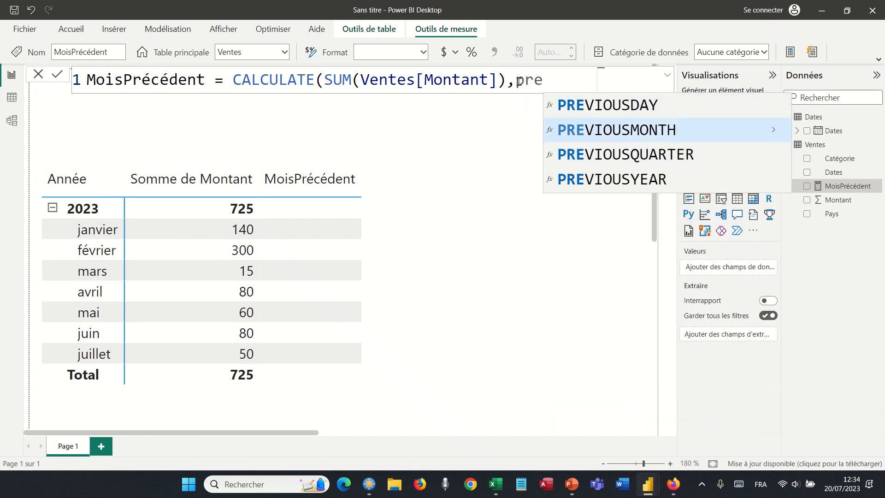
{"action": "key", "text": "Tab"}
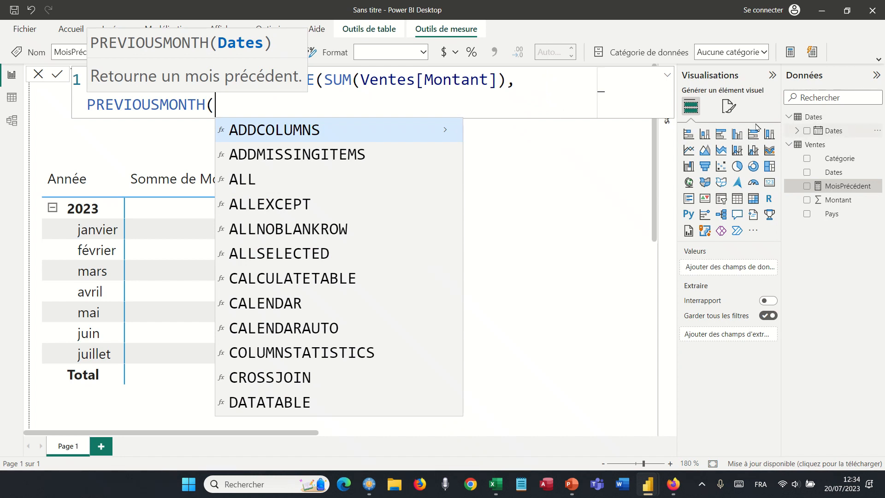
Give PREVIOUSMONTH the Dates[Dates] column as its argument, close both functions and validate the MoisPrécédent measure
{"action": "type", "text": "dat"}
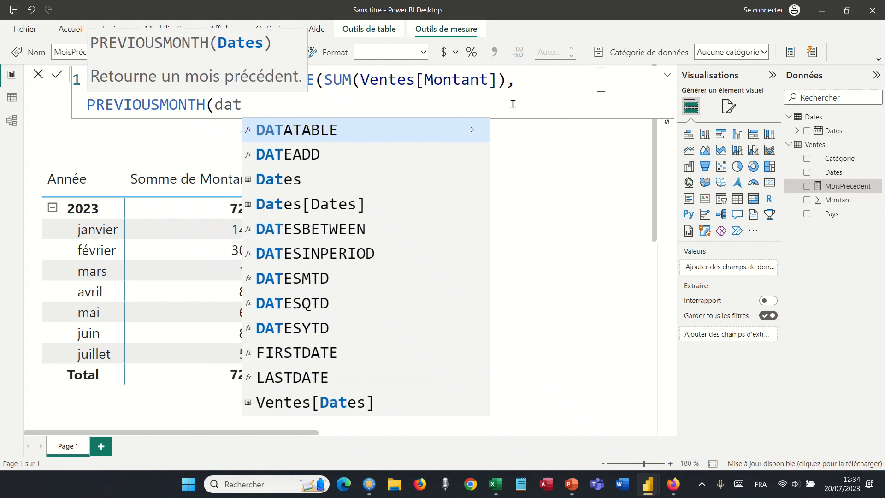
{"action": "key", "text": "Down"}
{"action": "key", "text": "Down"}
{"action": "key", "text": "Down"}
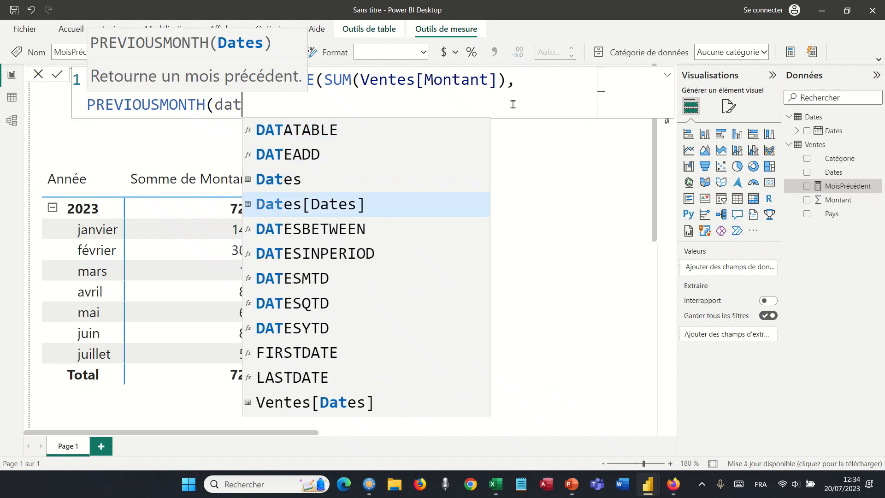
{"action": "key", "text": "Tab"}
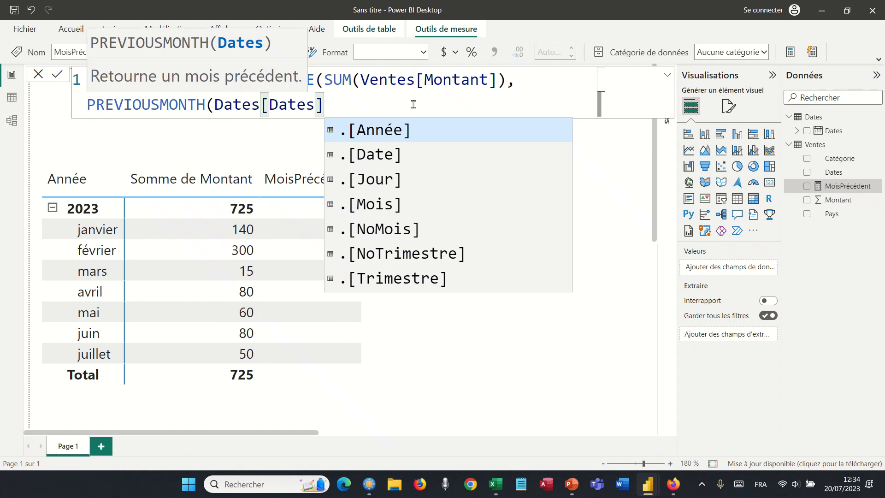
{"action": "key", "text": "Escape"}
{"action": "type", "text": ")"}
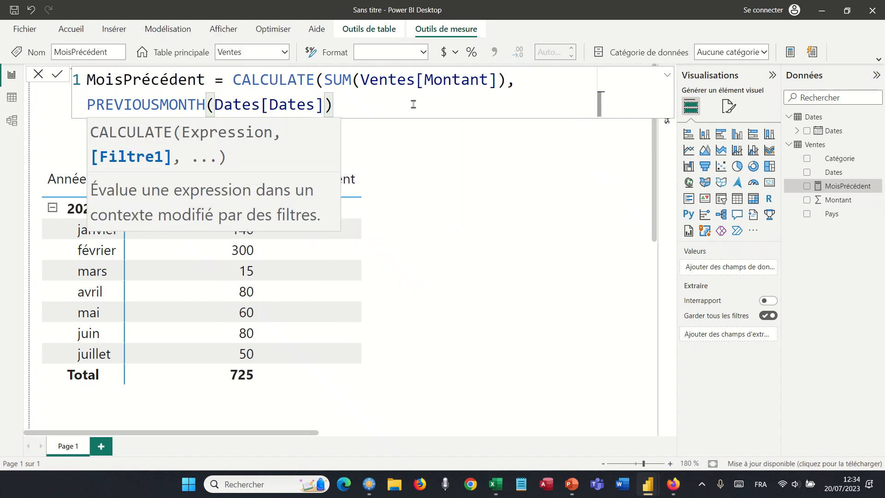
{"action": "type", "text": ")"}
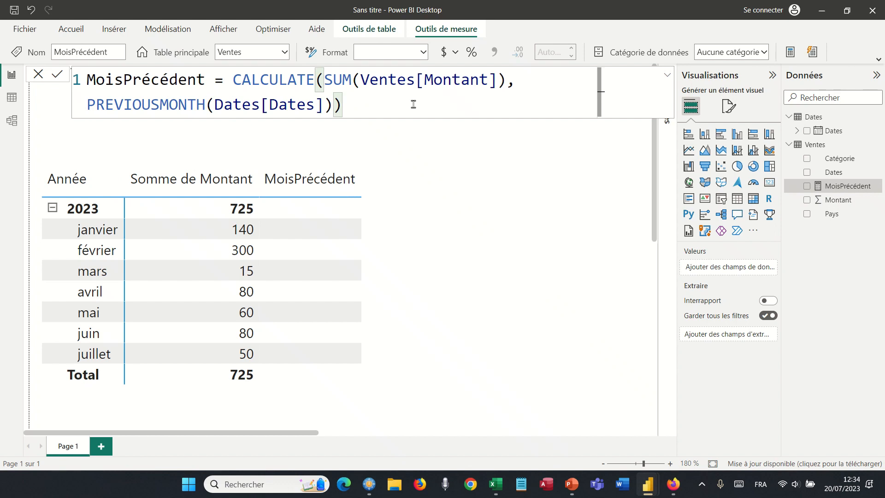
{"action": "key", "text": "Return"}
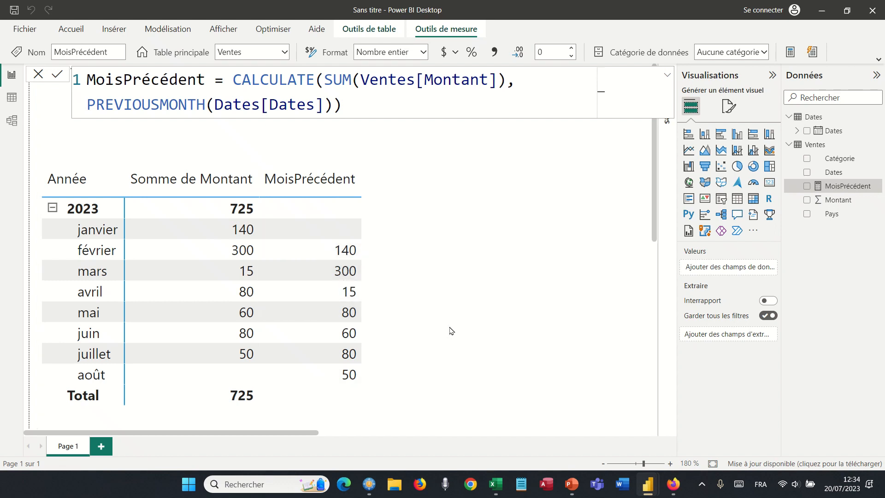
Insert SUM(Ventes[Montant])/ before CALCULATE in MoisPrécédent to divide the current amount by the previous month's, and validate the measure
{"action": "double_click", "coordinate": [232, 81]}
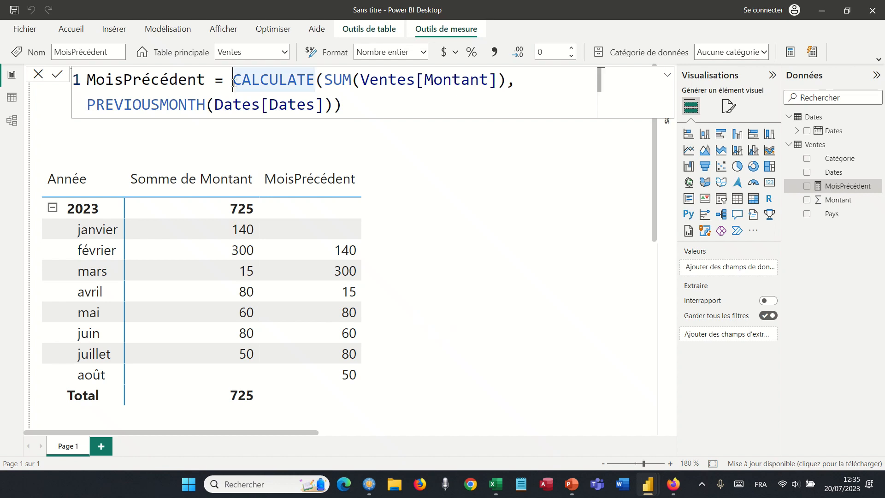
{"action": "type", "text": "sum("}
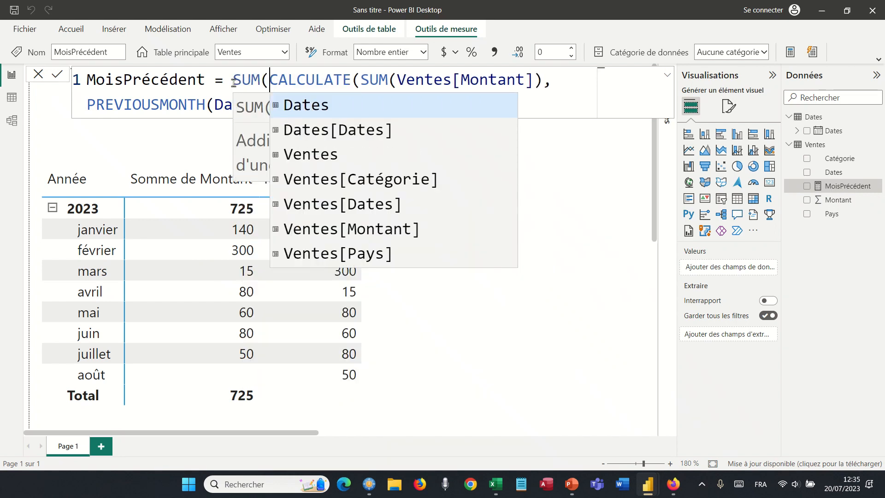
{"action": "key", "text": "Down"}
{"action": "key", "text": "Down"}
{"action": "key", "text": "Down"}
{"action": "key", "text": "Down"}
{"action": "key", "text": "Down"}
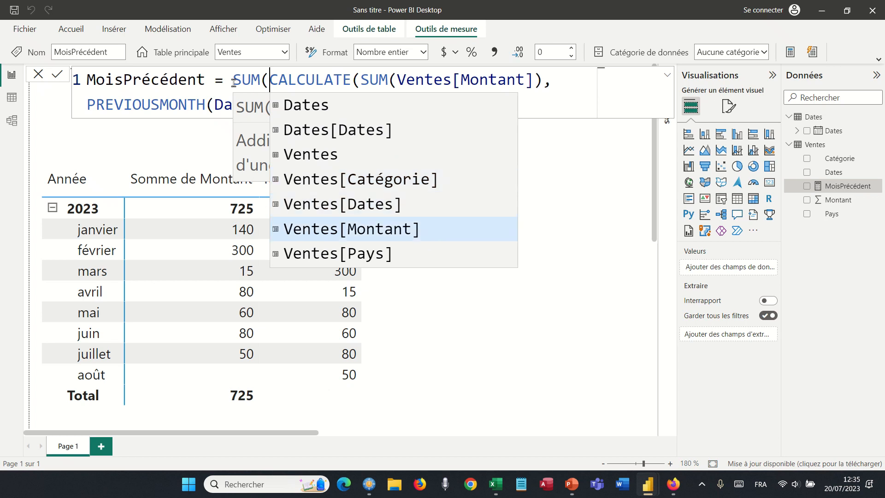
{"action": "key", "text": "Tab"}
{"action": "type", "text": ")/"}
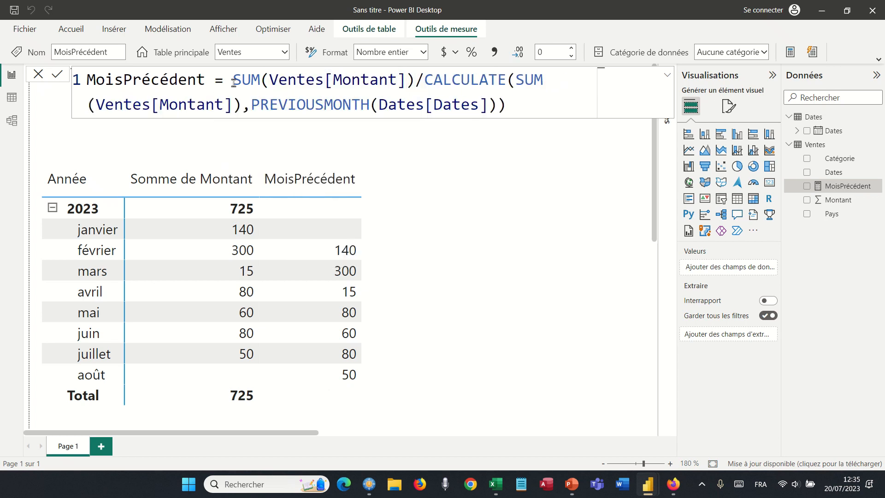
{"action": "key", "text": "Return"}
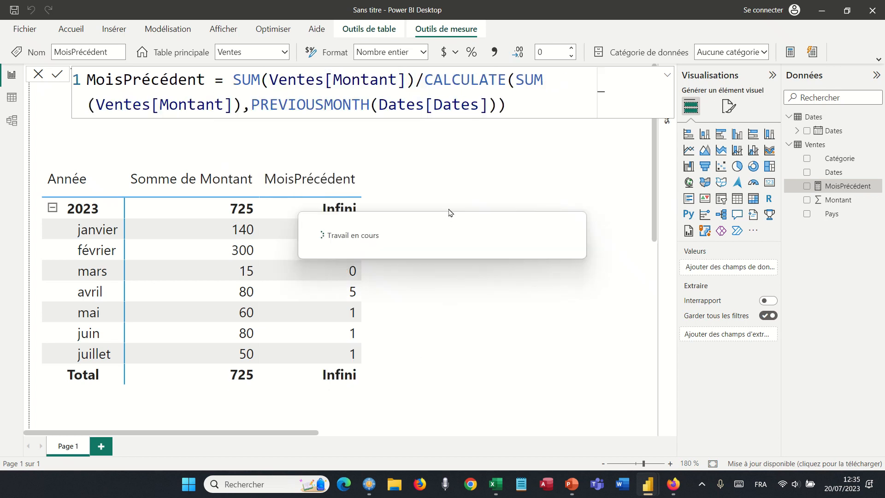